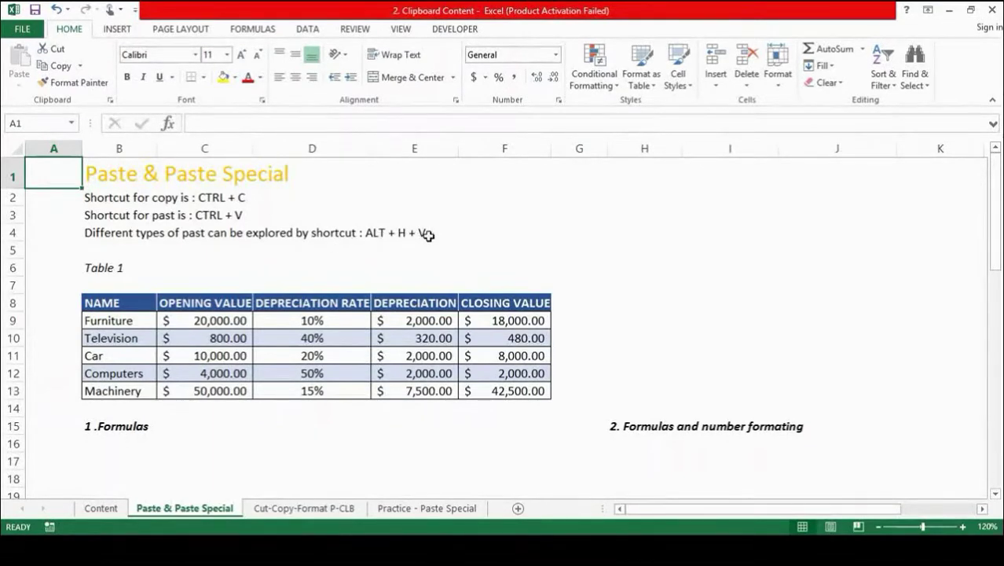
Copy the whole of Table 1 (B8:F13), including its headers, and paste it with the default paste option at cell I8
click(130, 306)
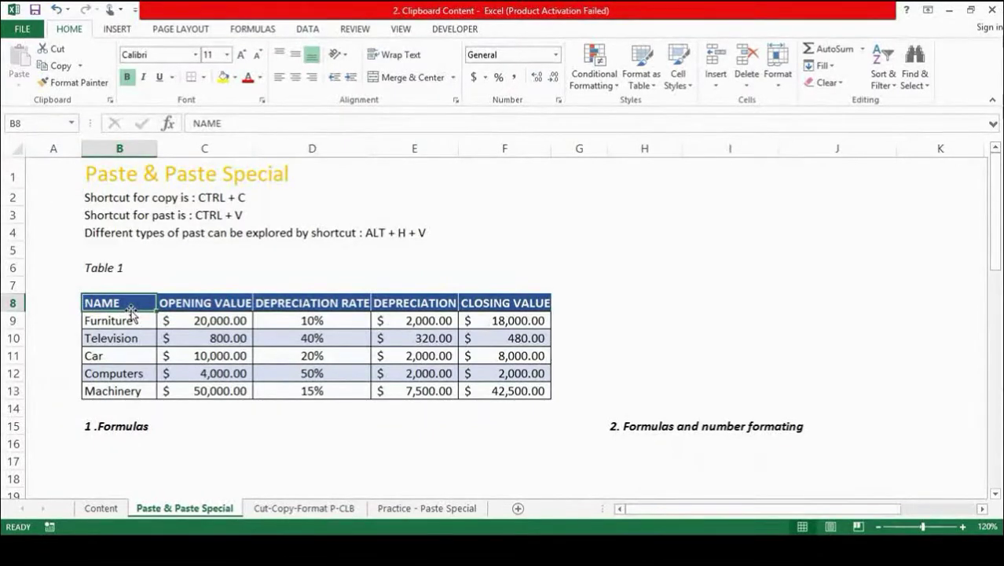
key(shift+Right)
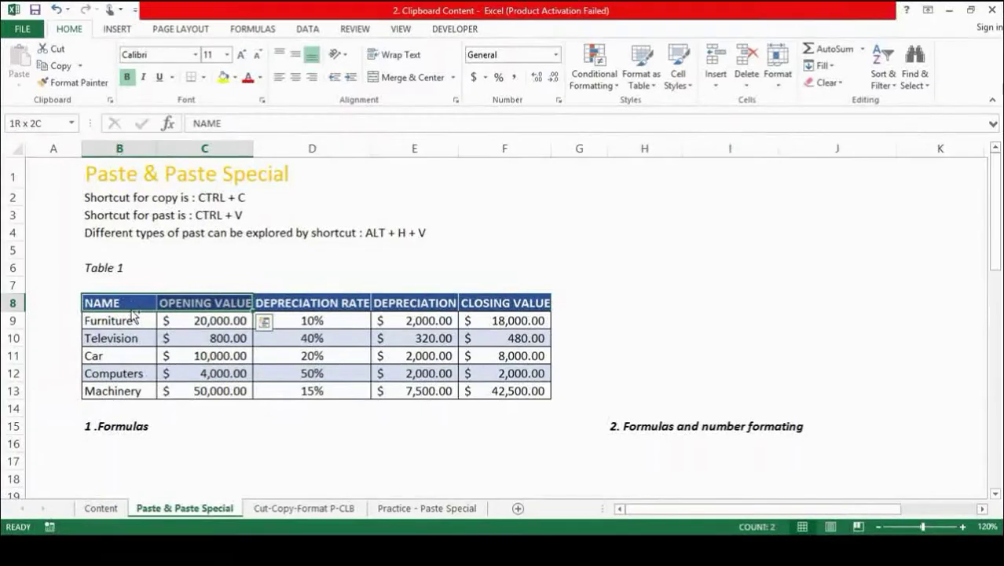
key(ctrl+shift+Right)
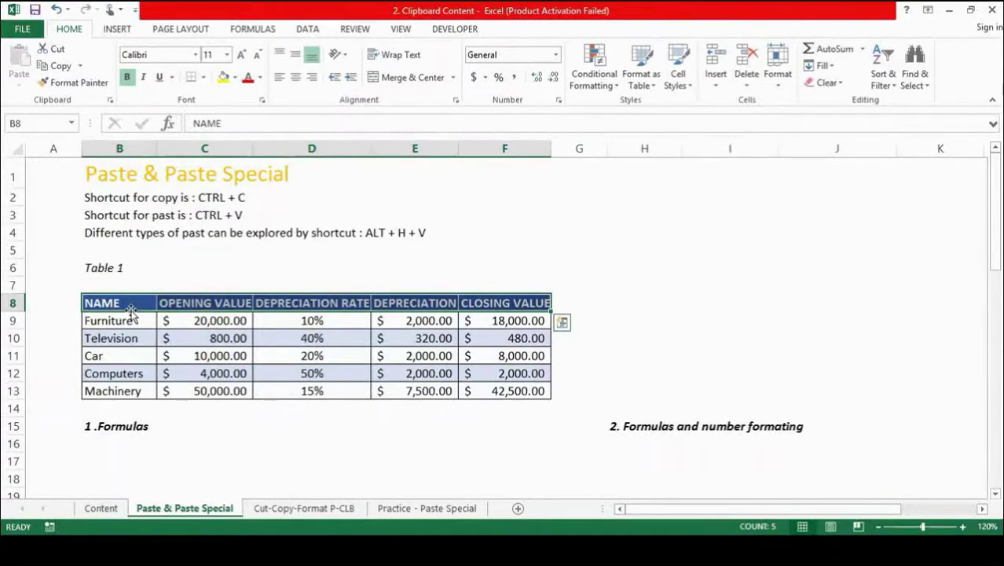
key(ctrl+c)
key(ctrl+shift+Down)
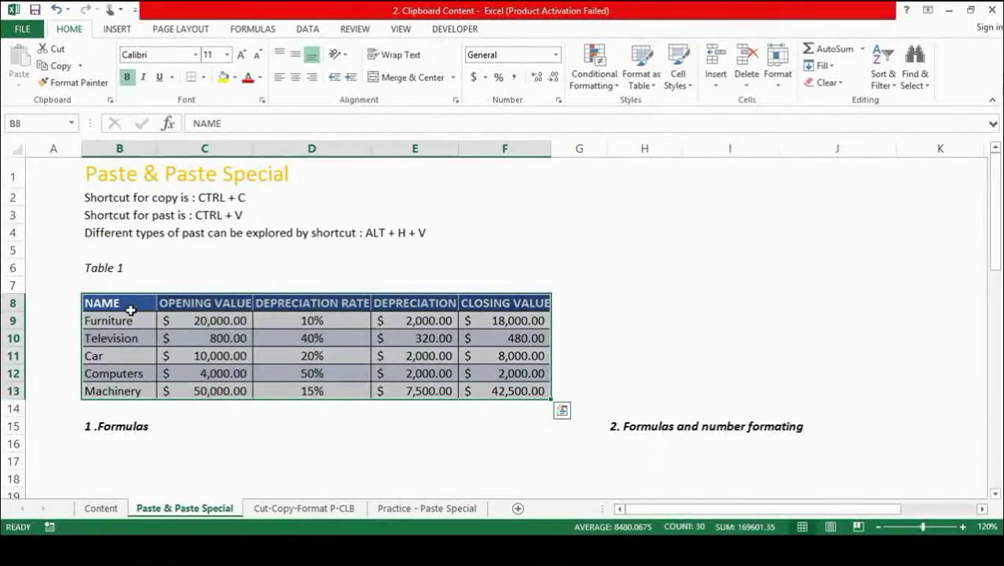
key(ctrl+c)
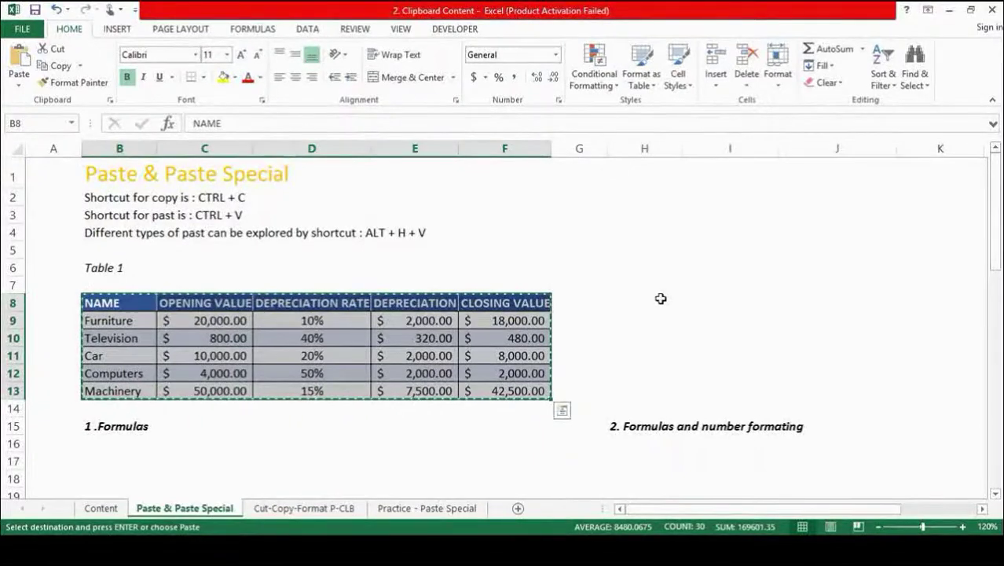
click(691, 299)
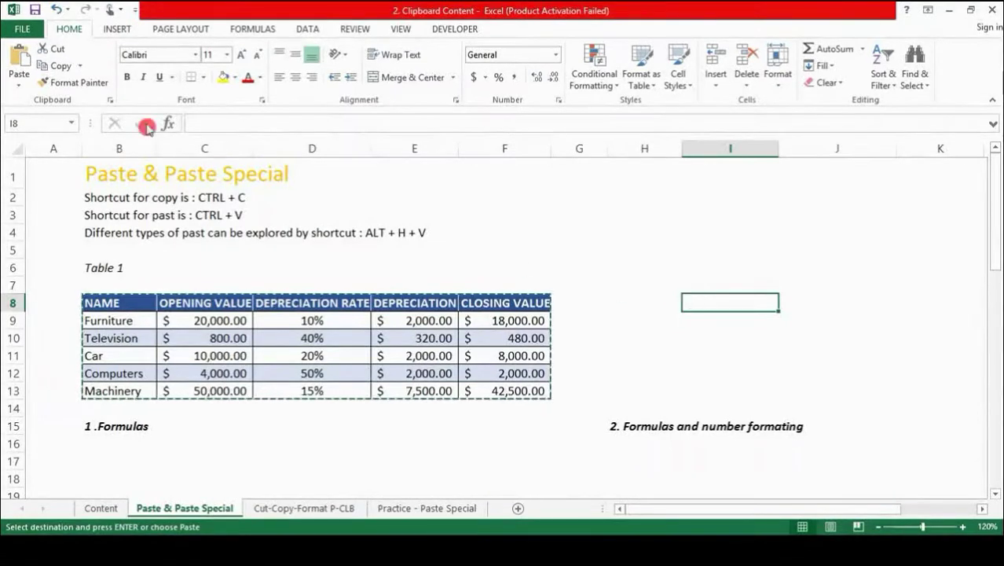
click(19, 61)
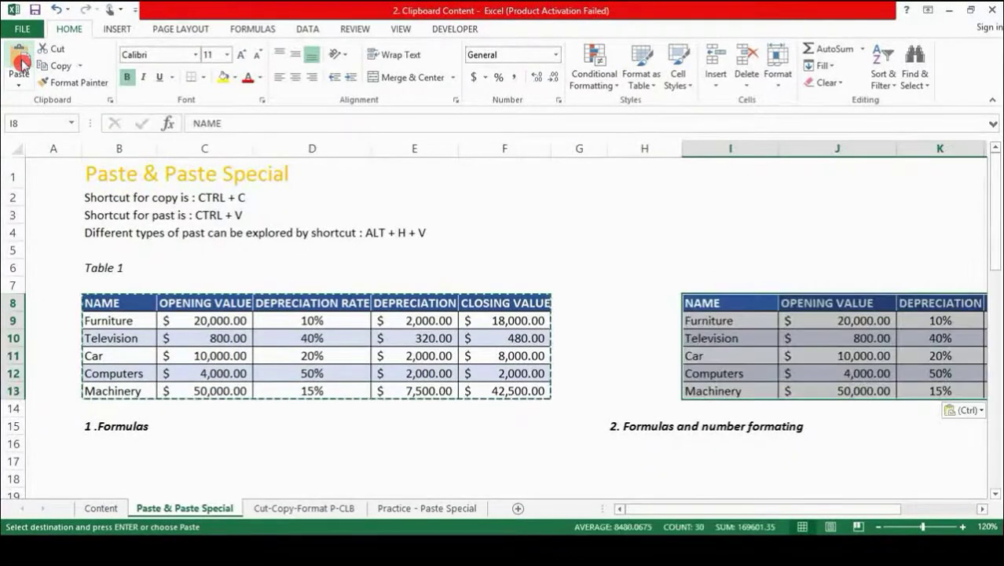
Look across the pasted table's headers and its Furniture row up to the closing value column
key(Right)
key(Right)
key(Right)
key(Right)
key(Right)
key(Right)
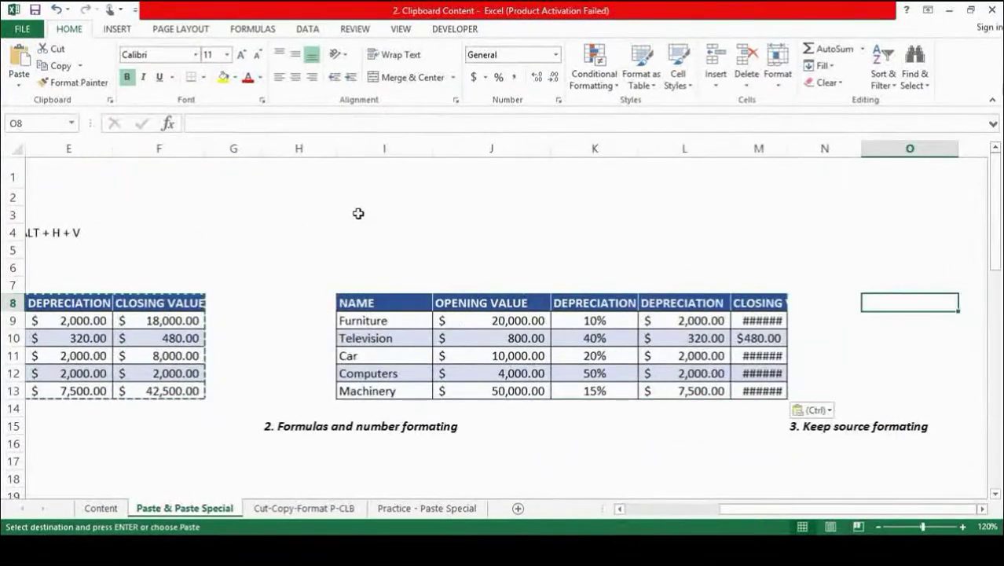
key(Left)
key(Left)
key(Left)
key(Left)
key(Left)
key(Left)
key(Left)
key(Down)
key(Right)
key(Right)
key(Right)
key(Right)
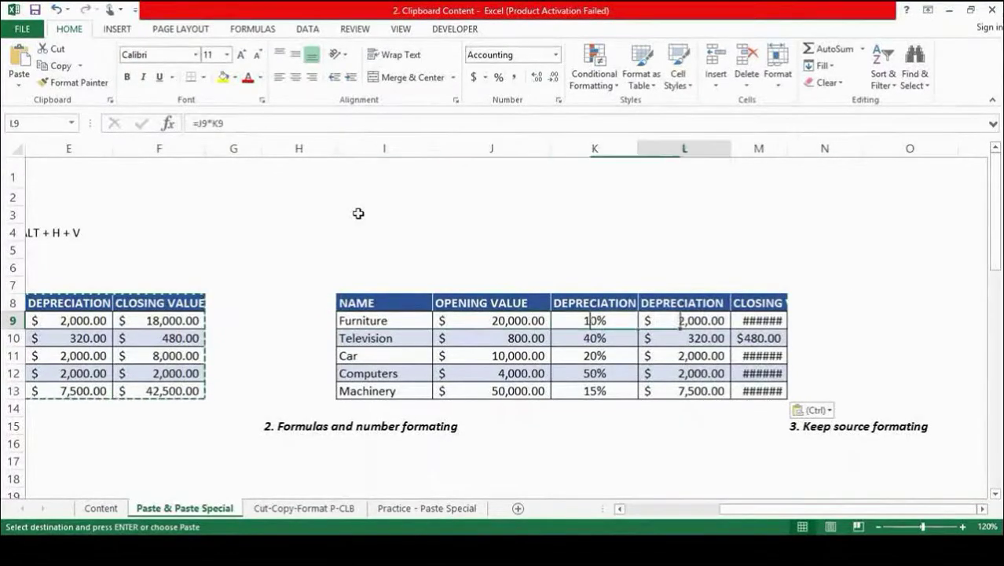
key(Right)
key(Up)
key(Left)
key(Left)
key(Left)
key(Left)
key(Left)
key(Left)
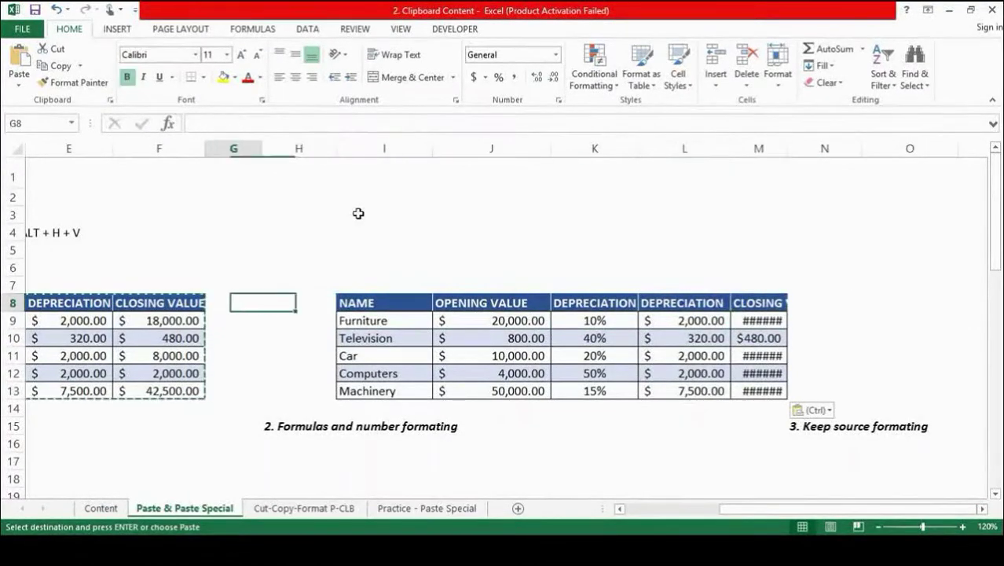
Compare the headers, rows and columns of the original Table 1 with the pasted copy
key(Left)
key(Left)
key(Left)
key(Left)
key(Left)
key(Right)
key(Right)
key(Right)
key(Right)
key(Right)
key(Right)
key(Right)
key(Right)
key(Right)
key(Right)
key(Right)
key(Left)
key(Left)
key(Left)
key(Left)
key(Left)
key(Left)
key(Left)
key(Left)
key(Left)
key(Left)
key(Left)
key(Down)
key(Right)
key(Down)
key(Down)
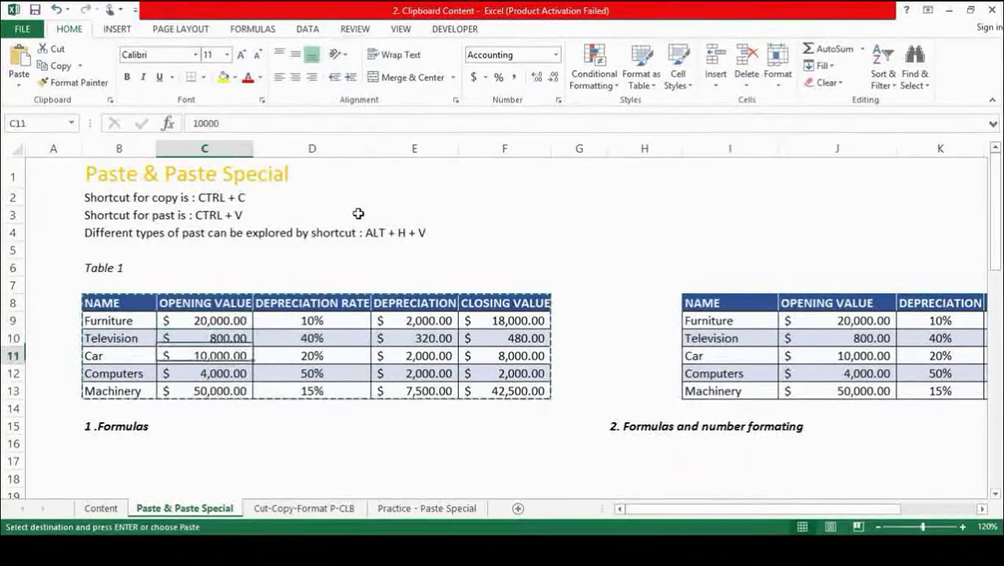
key(Down)
key(Down)
key(Right)
key(Right)
key(Right)
key(Right)
key(Left)
key(Right)
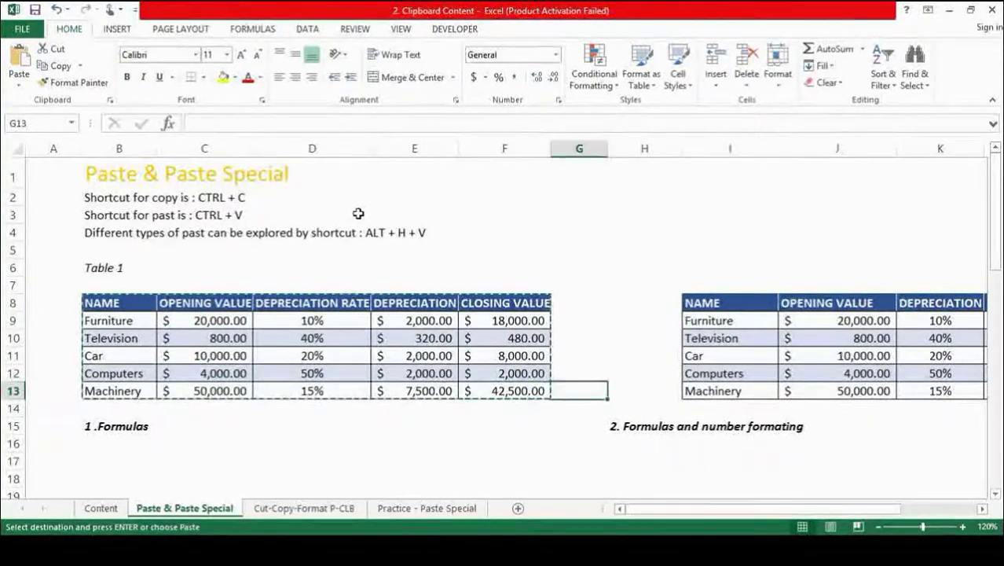
key(Right)
key(Right)
key(Right)
key(Right)
key(Right)
key(Right)
key(Right)
key(Right)
Check the depreciation formula in pasted cell L9 against the one in original cell E11
key(Left)
key(Left)
key(Left)
key(Up)
key(Up)
key(Up)
key(Up)
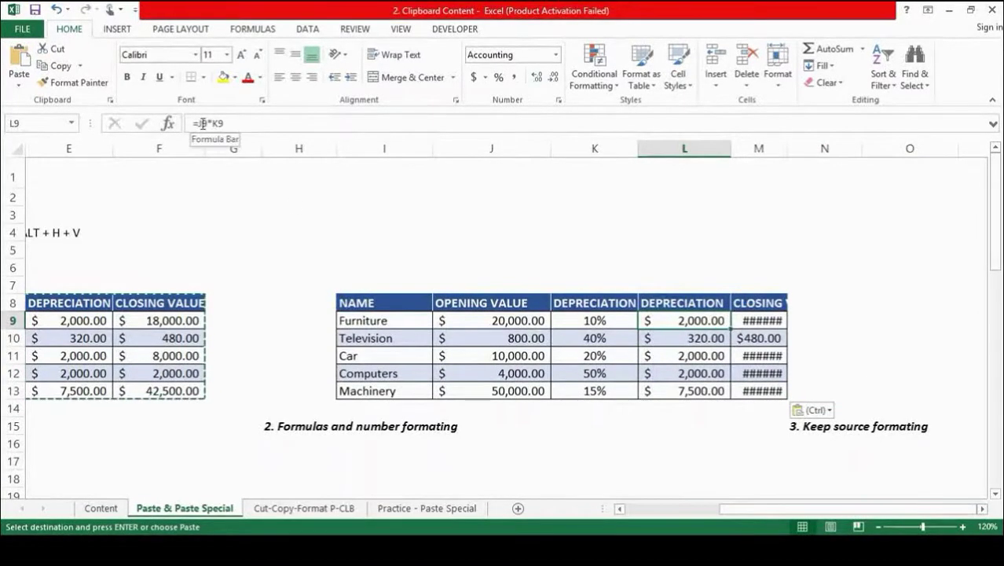
click(68, 347)
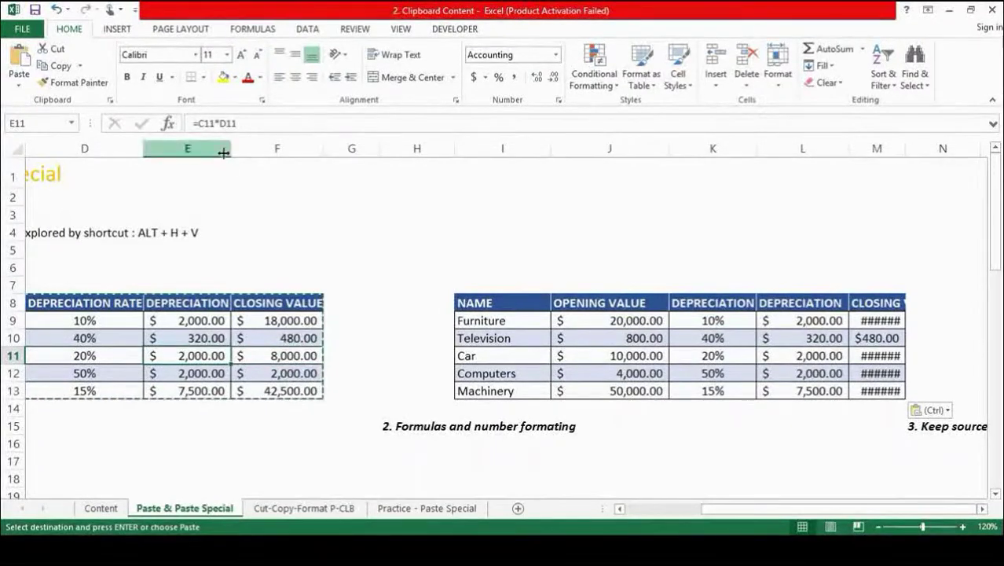
Widen column M of the pasted table so that the CLOSING VALUE header and amounts fit
key(Right)
key(Right)
key(Right)
key(Right)
key(Right)
key(Right)
key(Right)
key(Right)
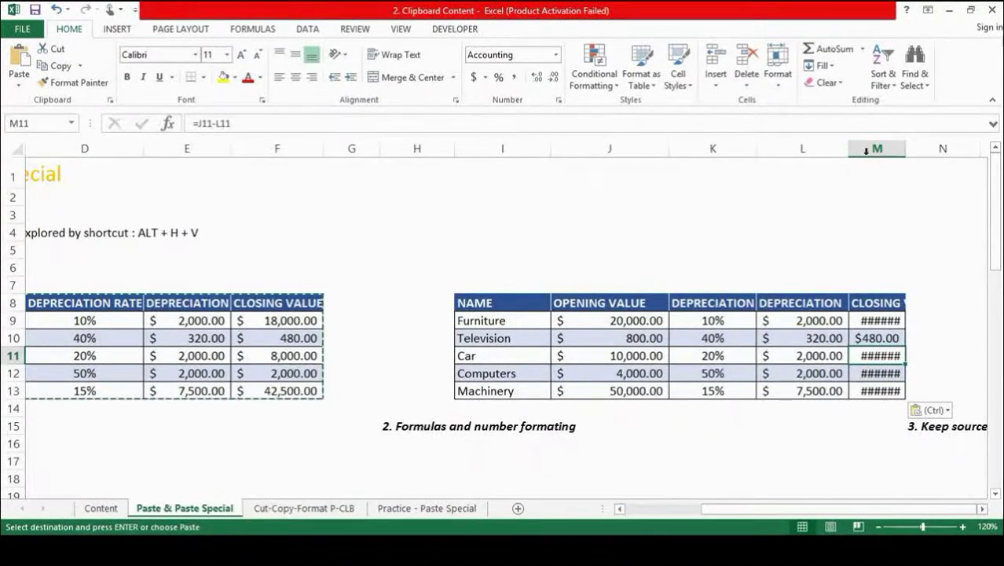
click(887, 301)
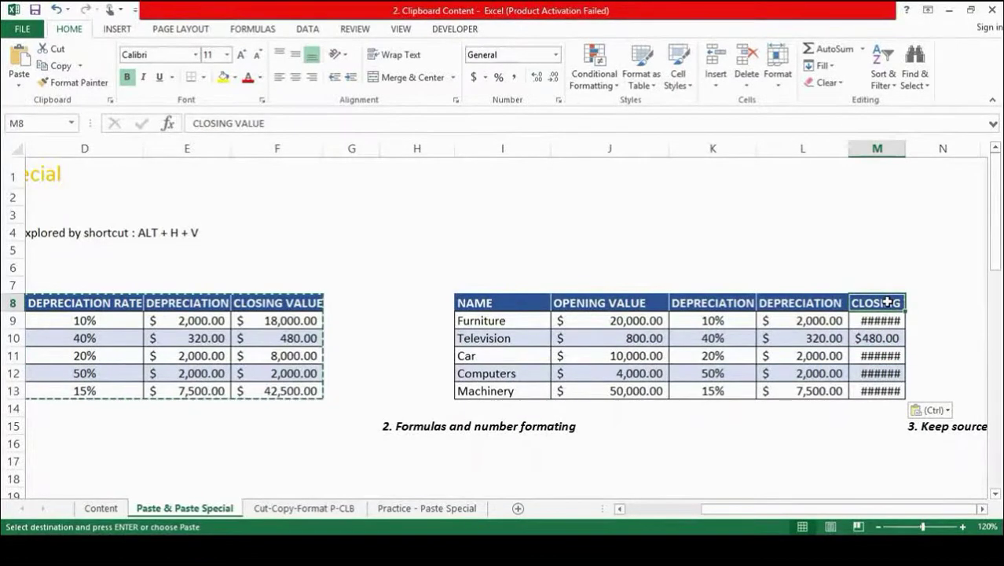
key(alt+h)
key(v)
key(w)
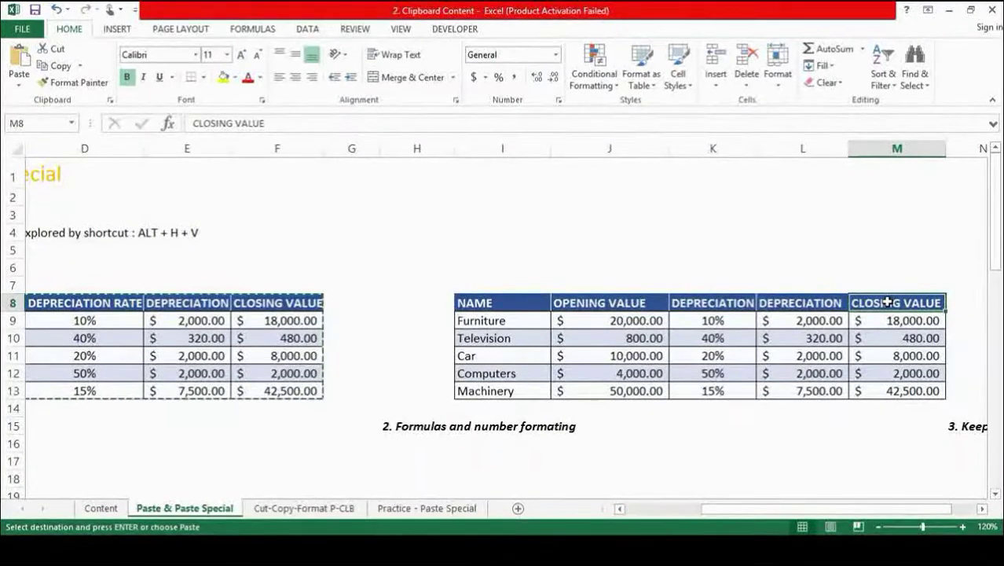
View the available paste options for cell B16, below the "1 .Formulas" heading
key(Down)
key(Up)
key(Left)
key(Left)
key(Home)
key(Down)
key(Down)
key(Down)
key(Down)
key(Down)
key(Down)
key(Down)
key(Down)
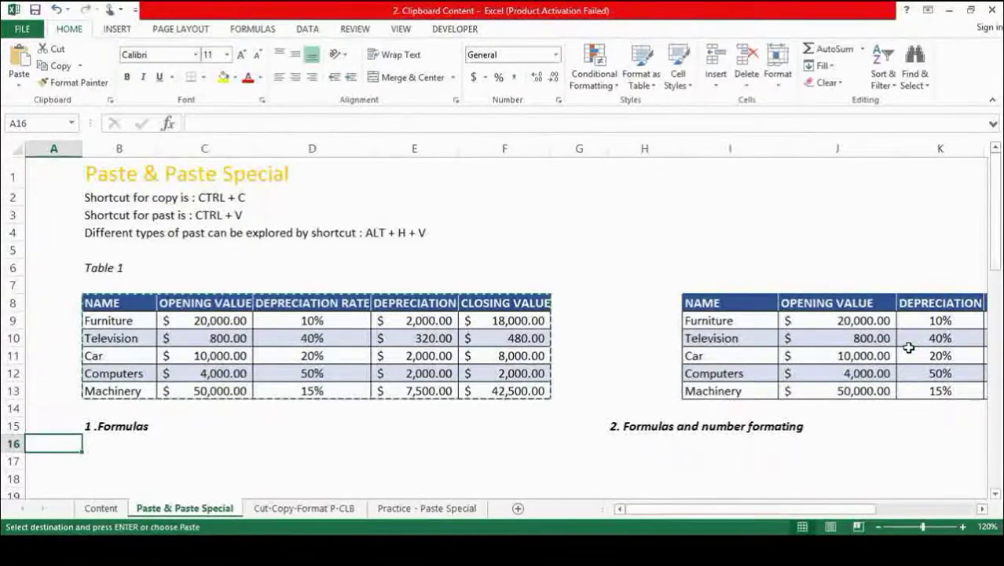
key(Right)
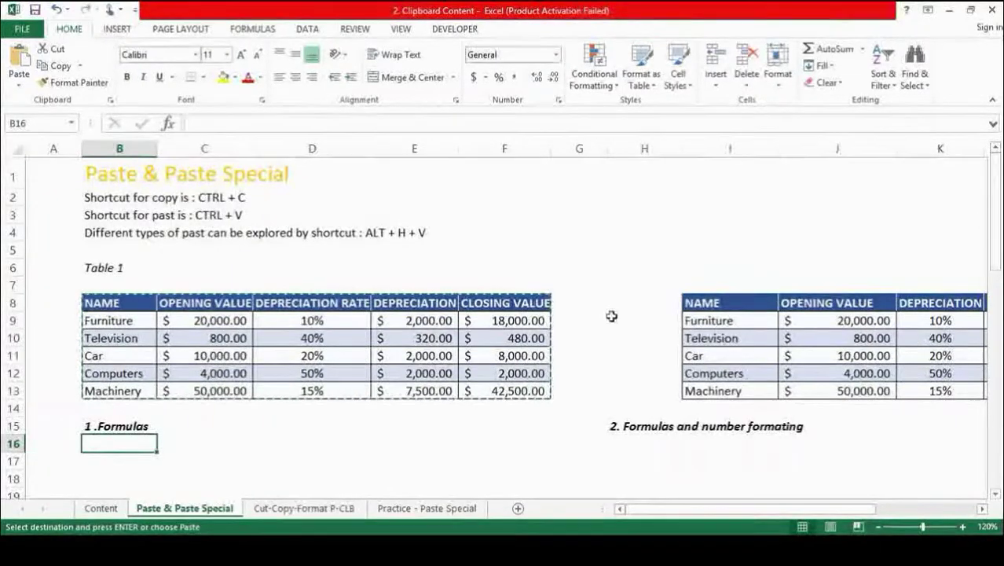
click(19, 86)
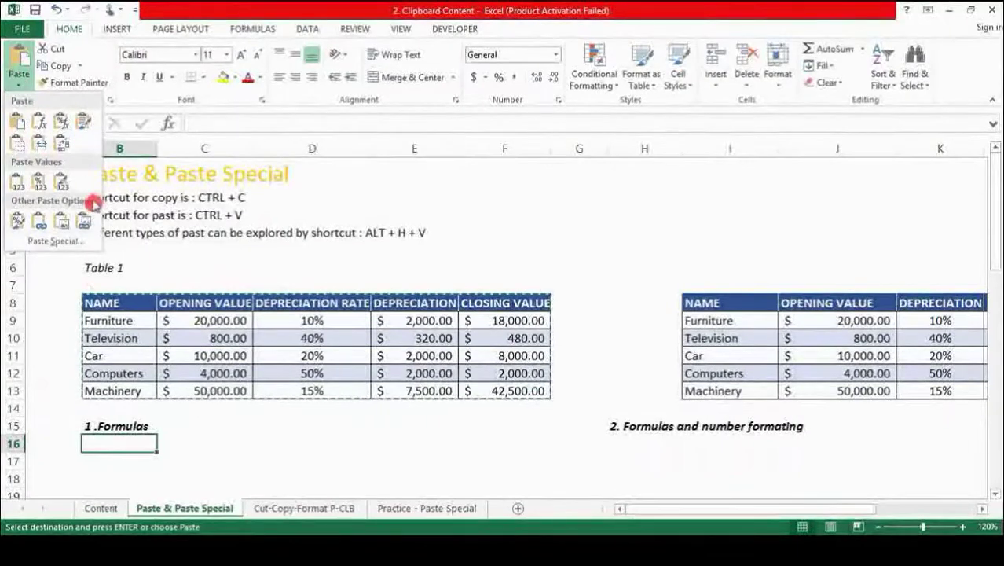
click(143, 444)
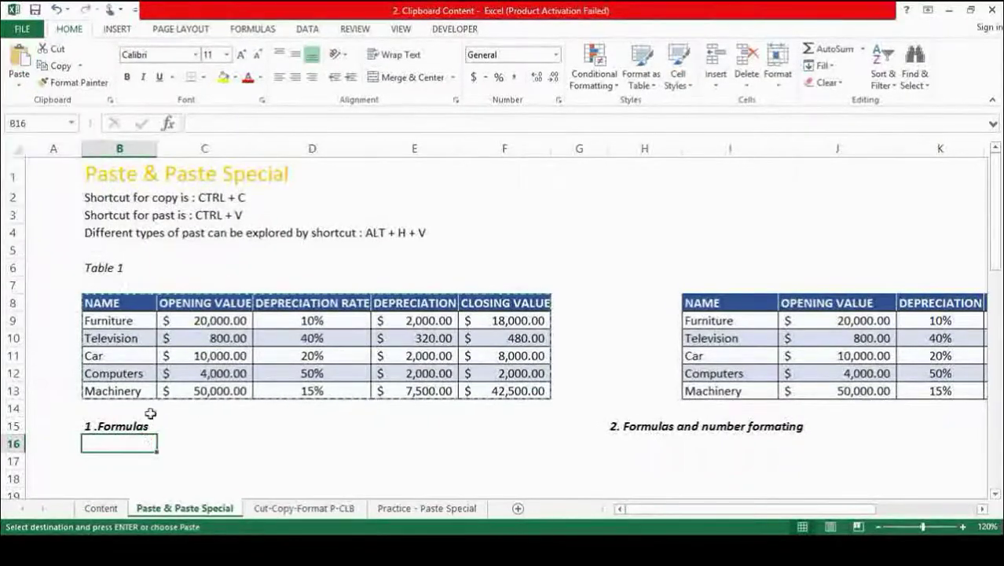
Copy Table 1 again and paste only its formulas at cell B16, below the "1 .Formulas" heading
click(104, 305)
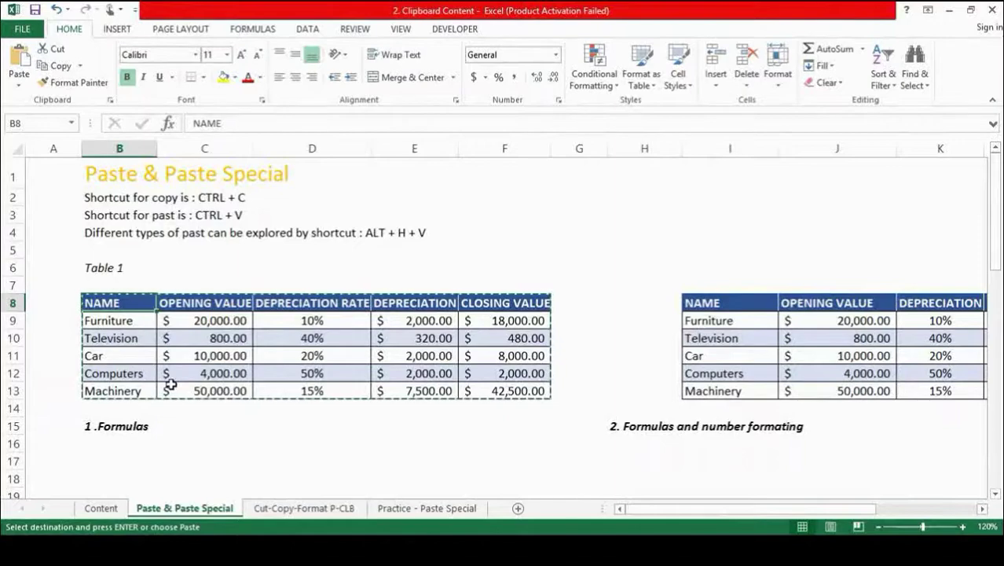
key(ctrl+v)
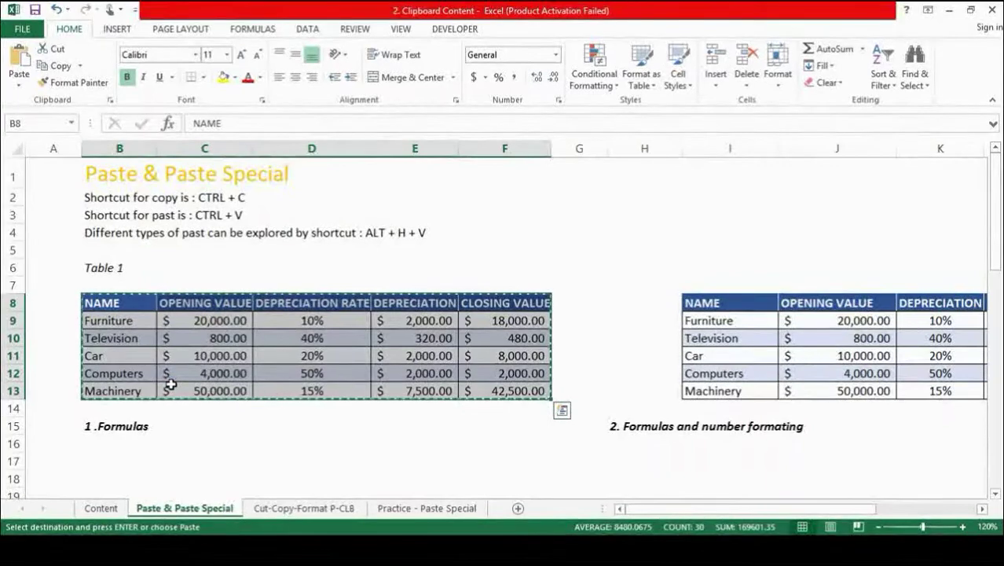
key(Down)
key(Down)
key(Down)
key(Down)
key(Down)
key(Down)
key(Down)
key(Down)
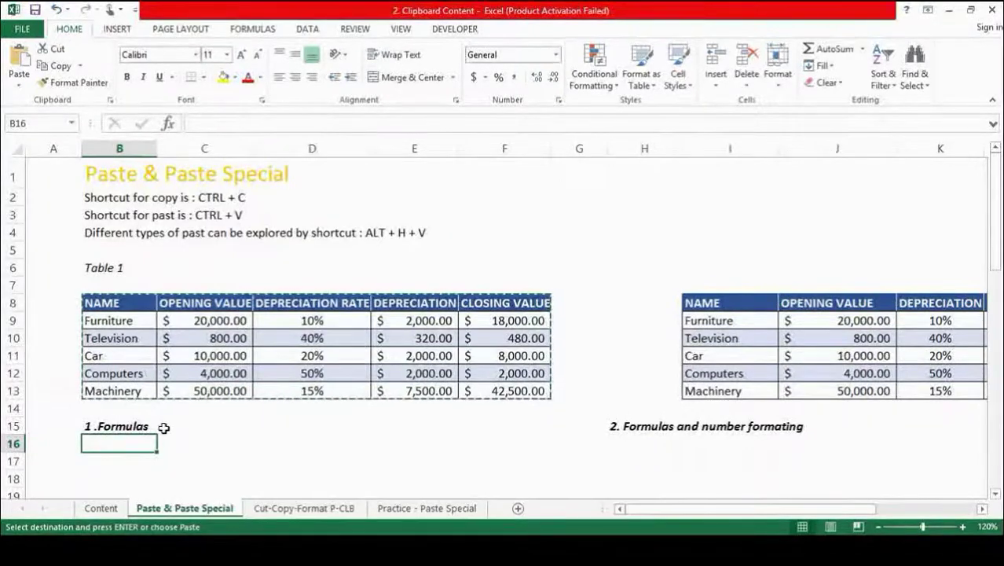
click(19, 89)
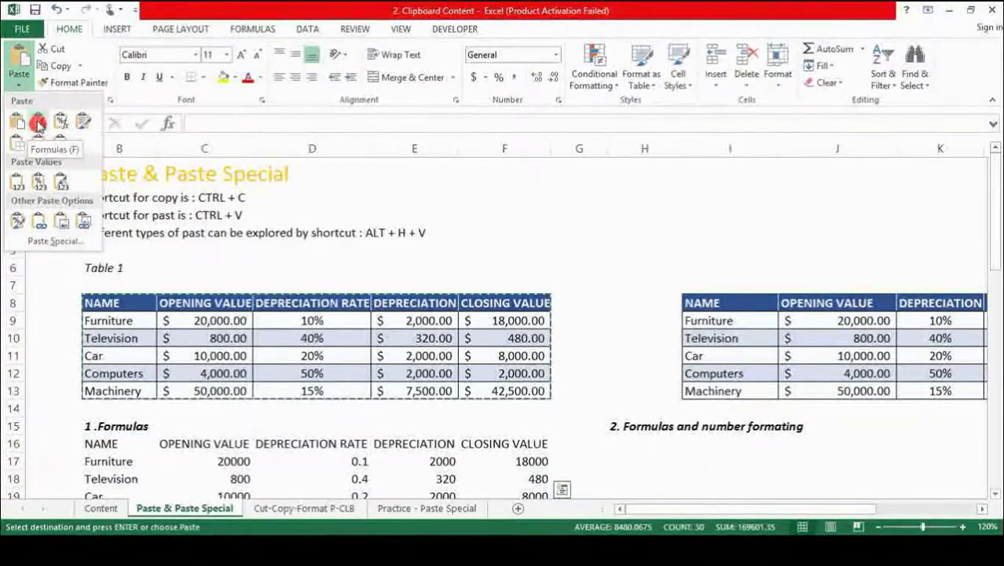
click(38, 123)
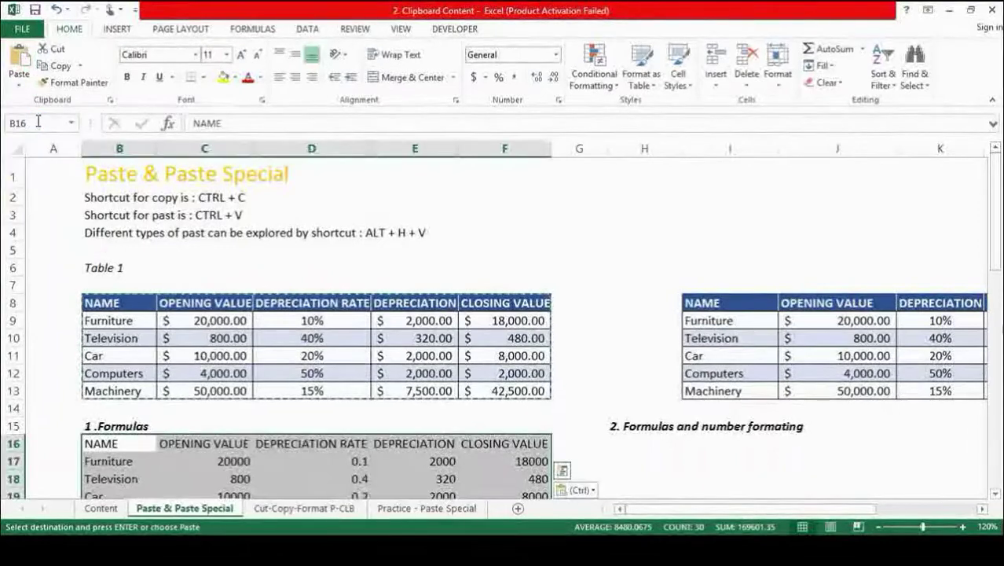
Examine the pasted table in B16:F21 for its depreciation and closing value formulas, number formats and header formatting
key(Down)
key(Down)
key(Down)
key(Down)
key(Down)
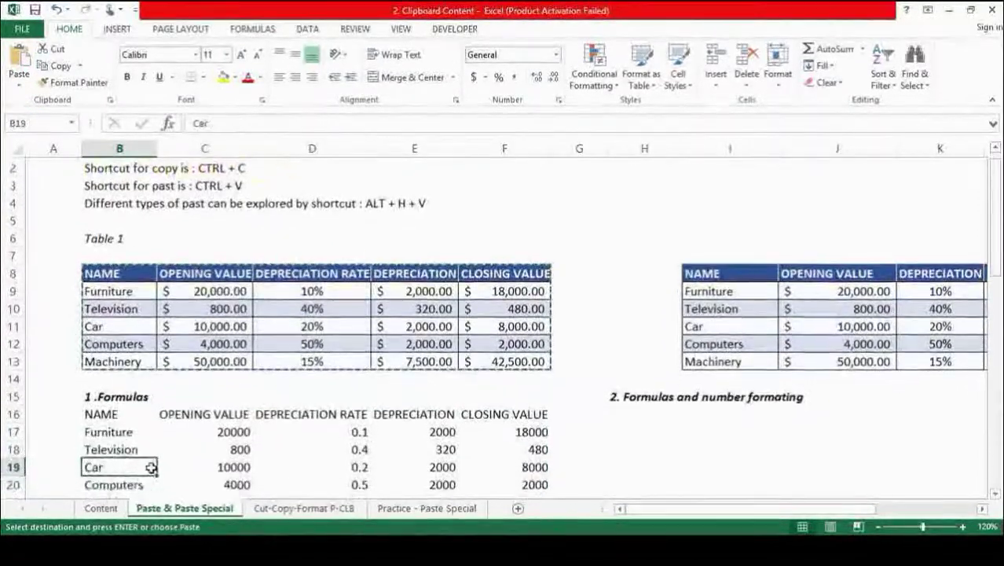
key(Down)
key(Up)
key(Up)
key(Up)
key(Up)
key(Up)
key(Up)
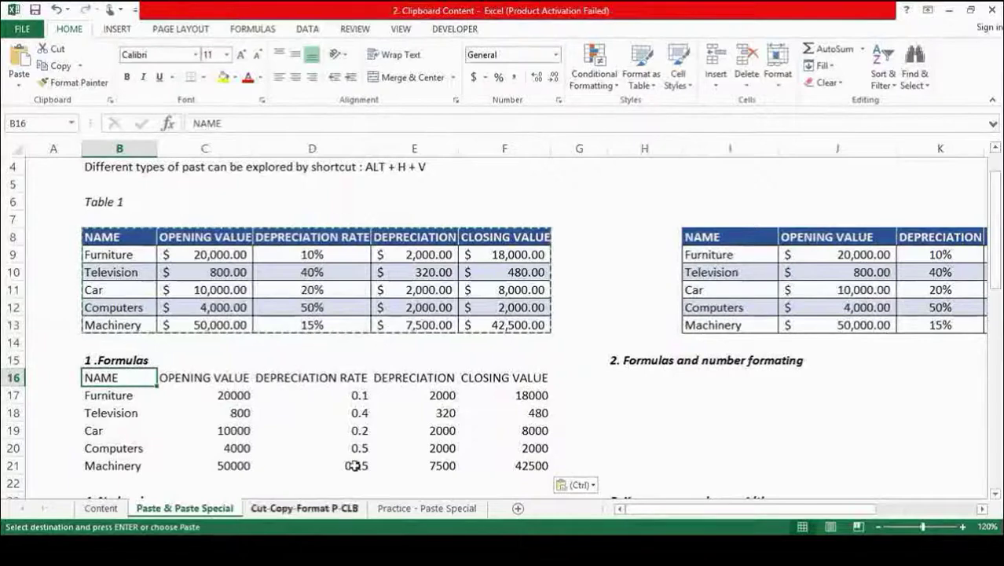
click(356, 399)
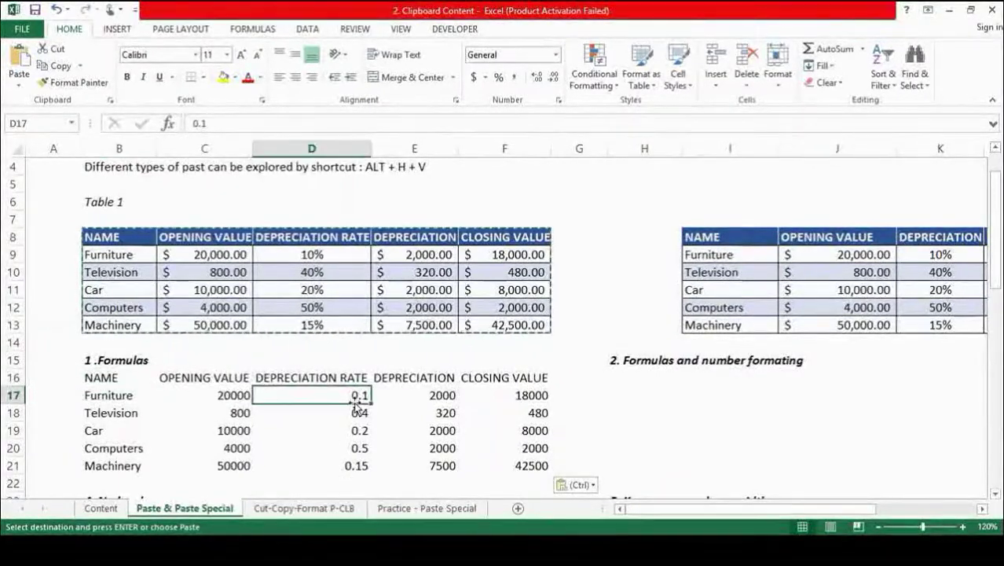
click(444, 401)
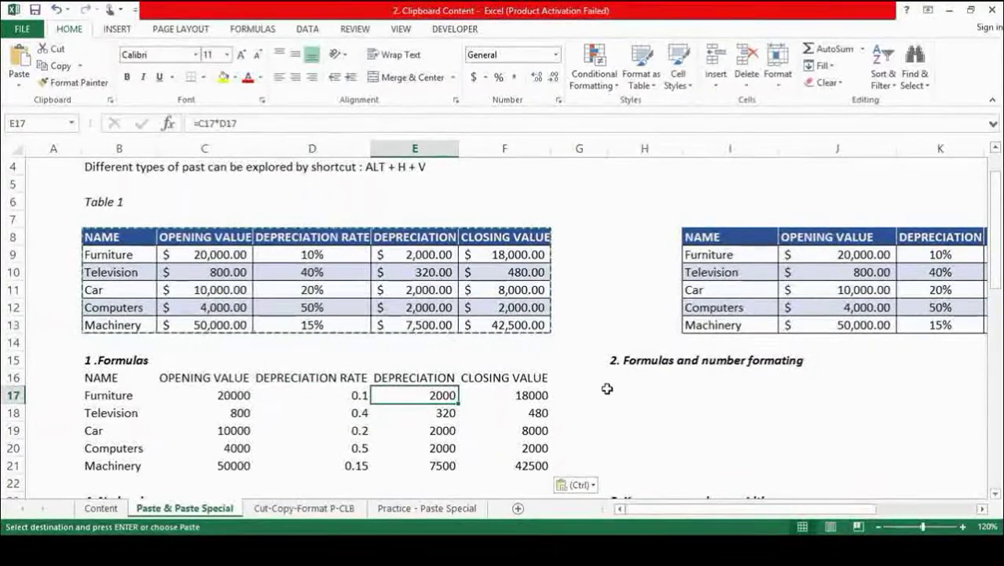
click(542, 395)
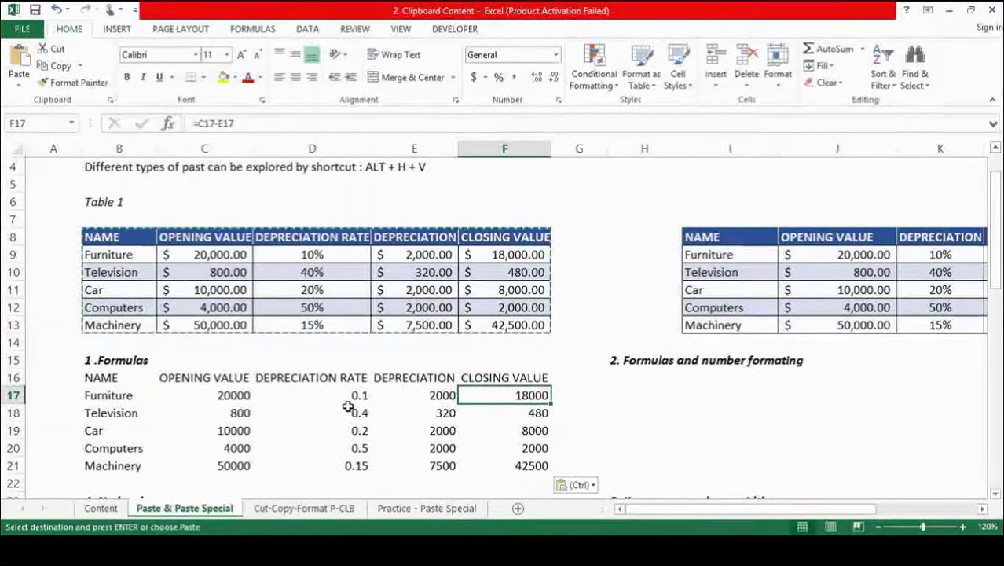
drag(238, 392, 248, 464)
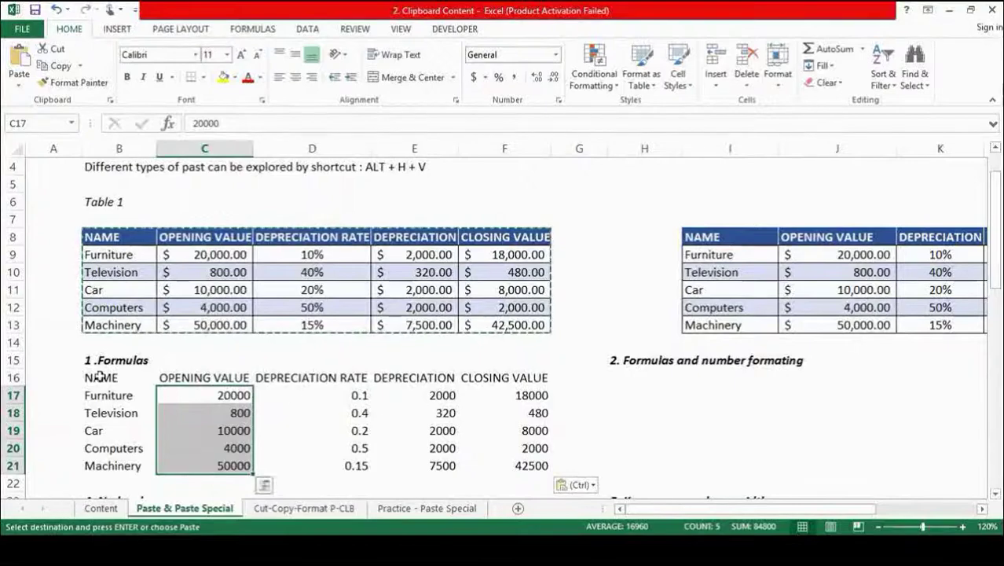
drag(103, 378, 380, 380)
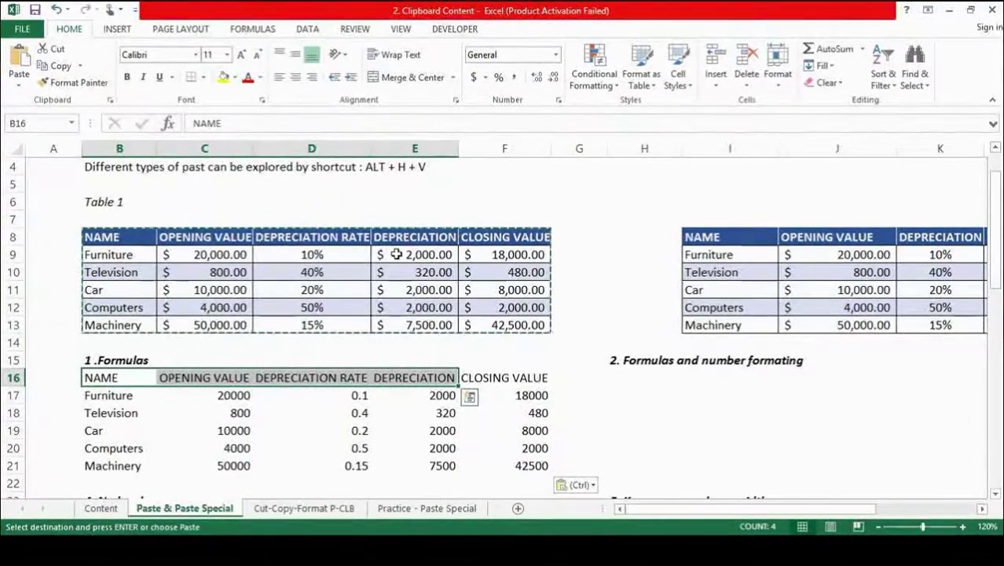
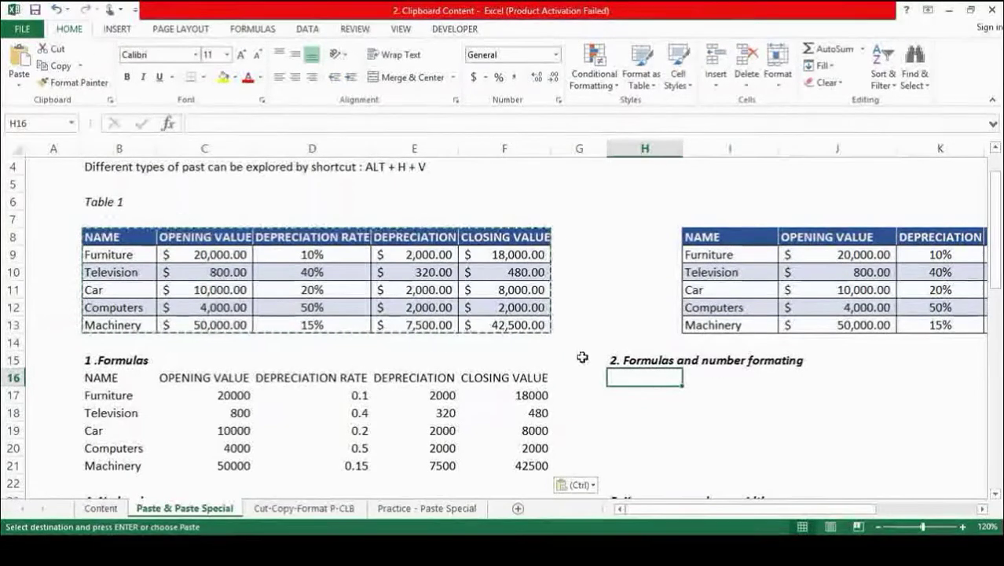
Copy Table 1 again and paste its formulas with number formatting at cell H16, below the "2. Formulas and number formating" heading
click(128, 238)
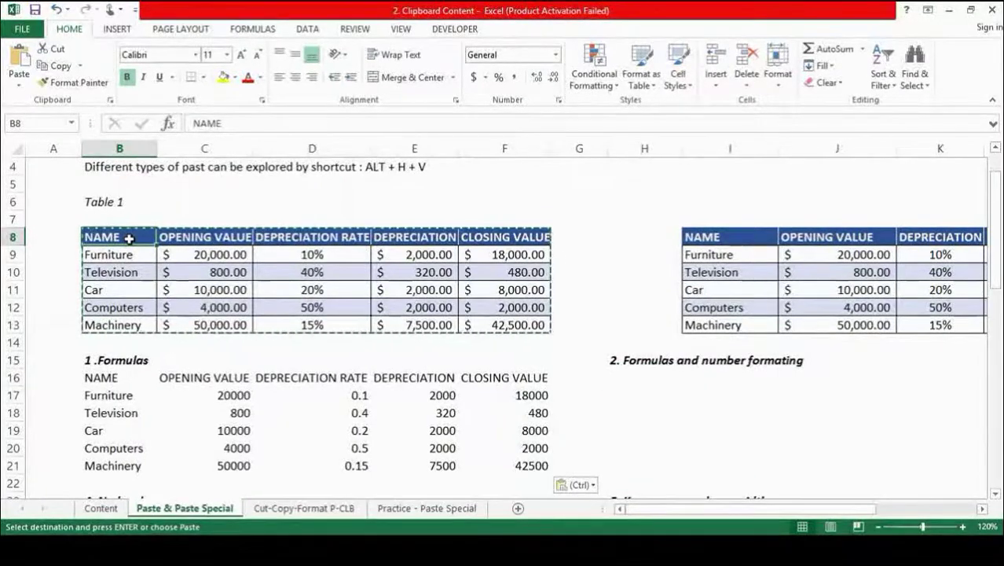
drag(128, 238, 487, 333)
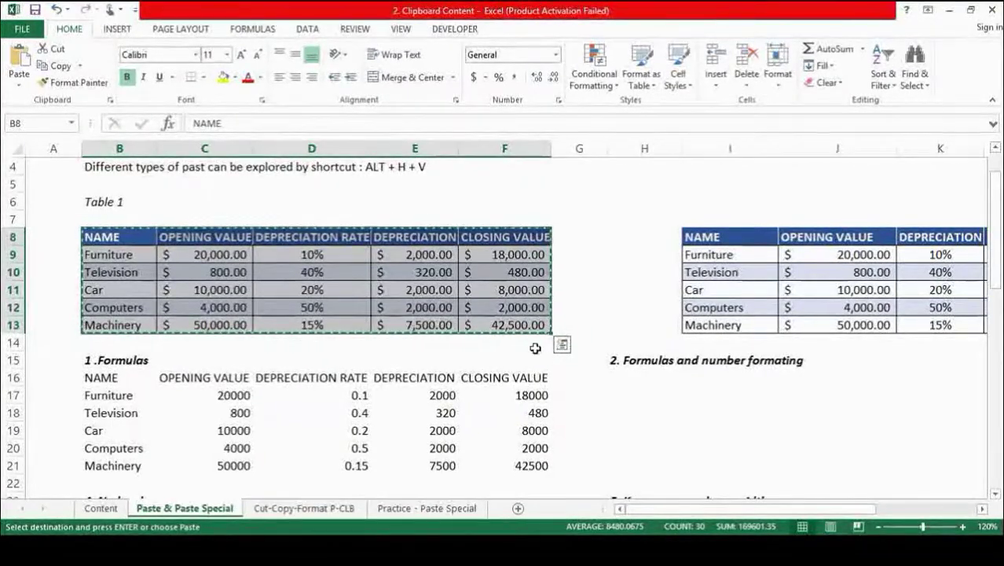
click(628, 377)
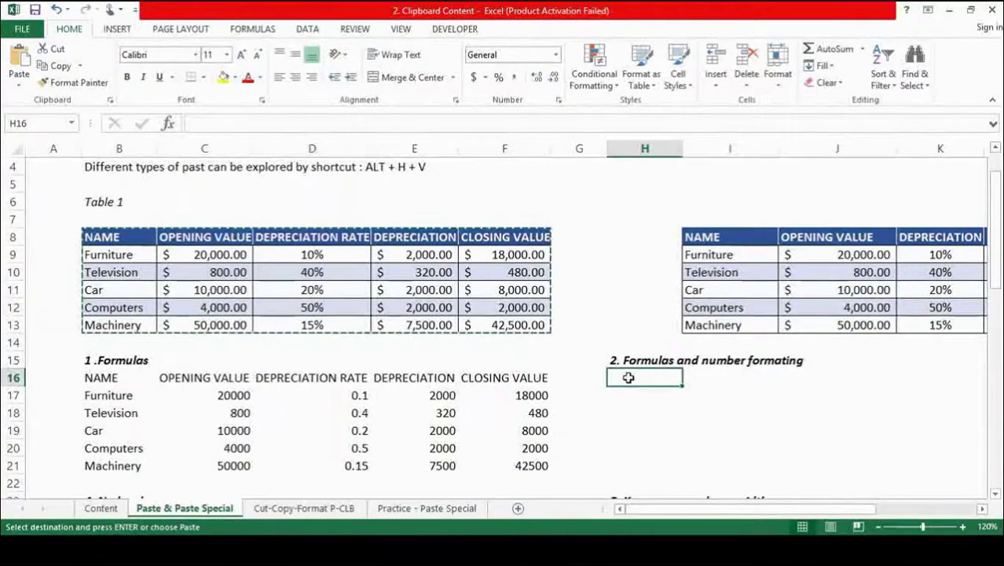
click(20, 88)
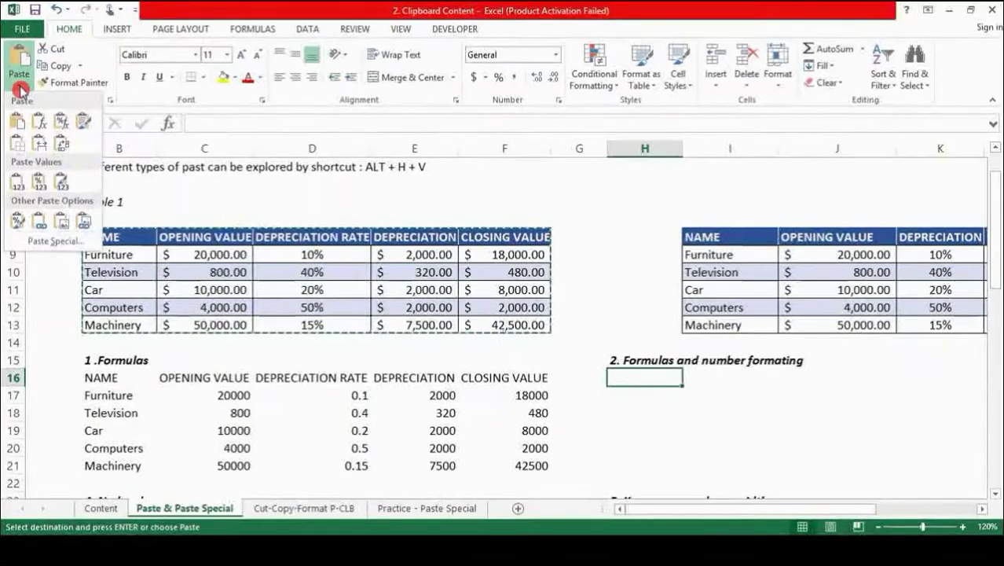
click(60, 126)
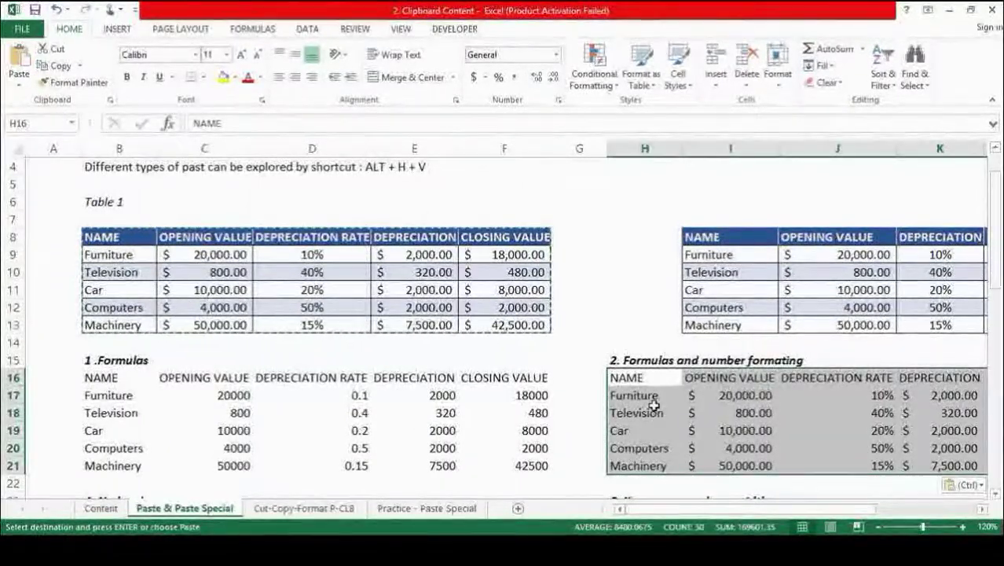
Examine the headers and opening value format of the pasted table in H16:L21
key(Right)
key(Right)
key(Right)
key(Right)
key(Right)
key(Left)
key(Left)
key(Left)
key(Left)
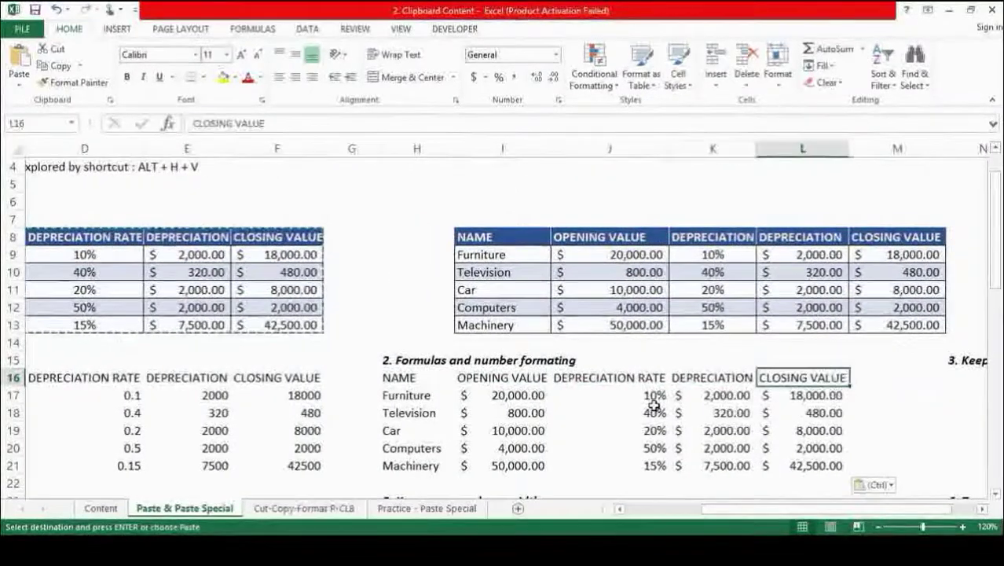
key(Down)
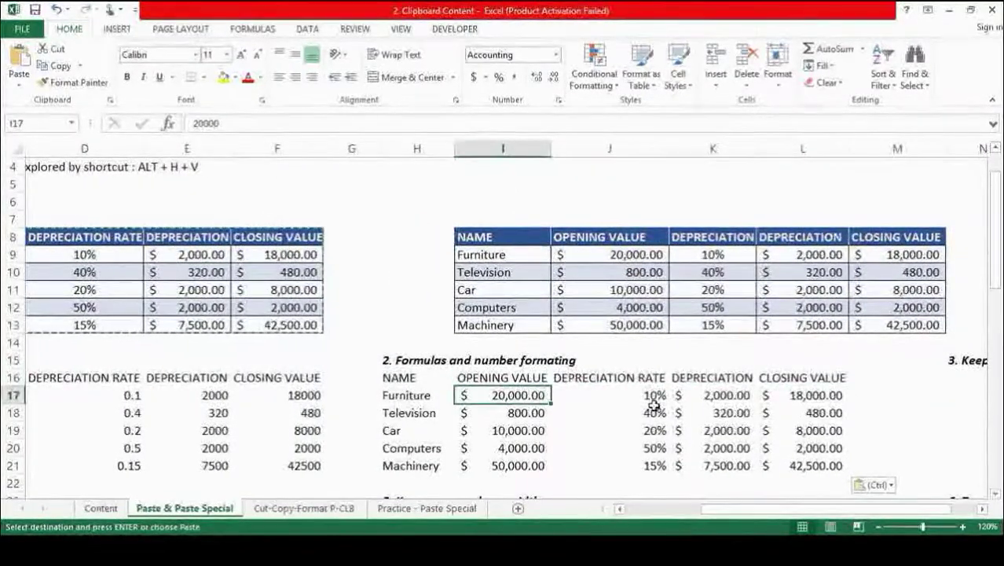
Compare the currency and percentage formats of the pasted table in H16:L21 with those of Table 1
key(Left)
key(Left)
key(Left)
key(Left)
key(Left)
key(Left)
key(Left)
key(Left)
key(Up)
key(Up)
key(Up)
key(Up)
key(Up)
key(Up)
key(Up)
key(Up)
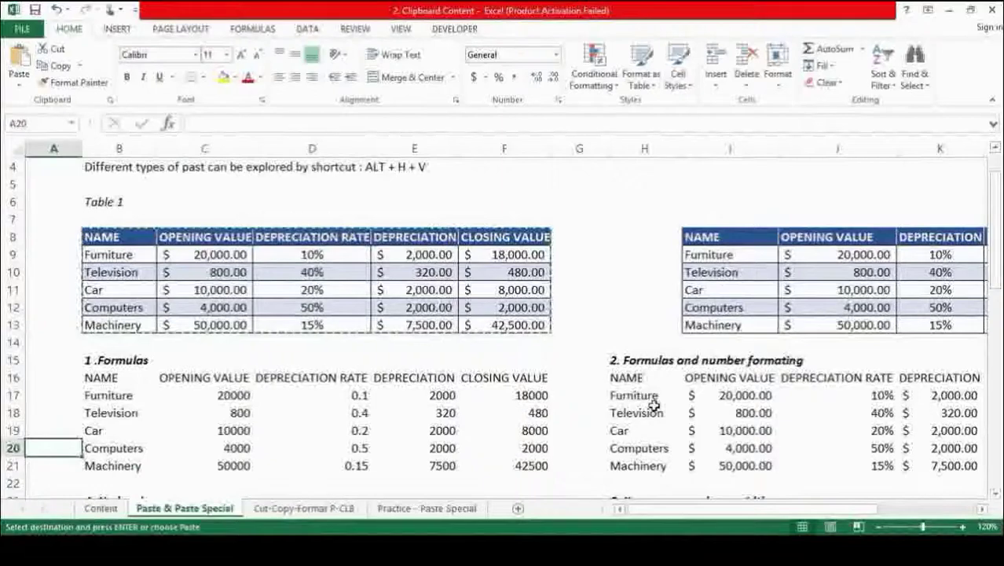
key(Right)
key(Right)
key(Right)
key(Right)
key(Left)
key(Down)
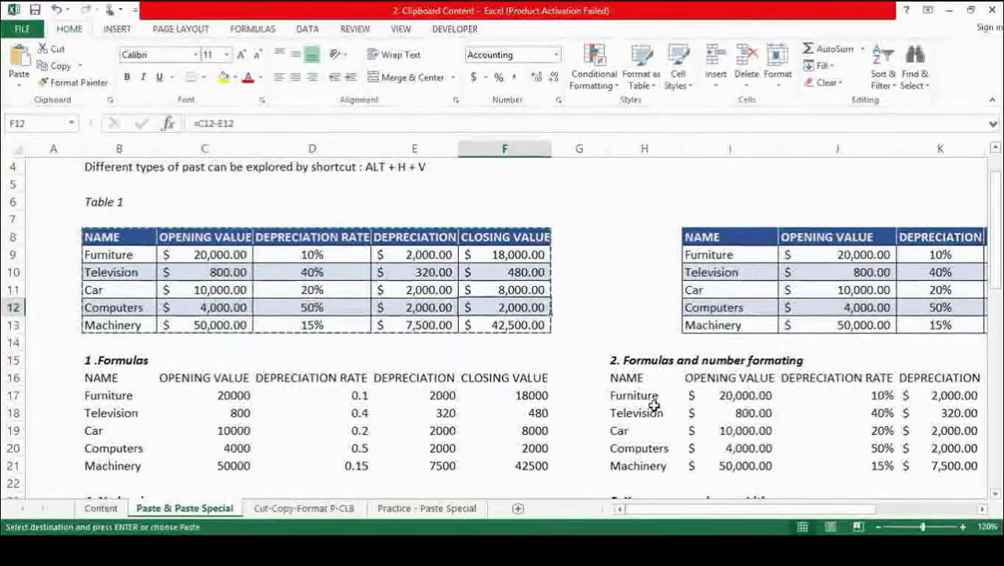
key(Right)
key(Right)
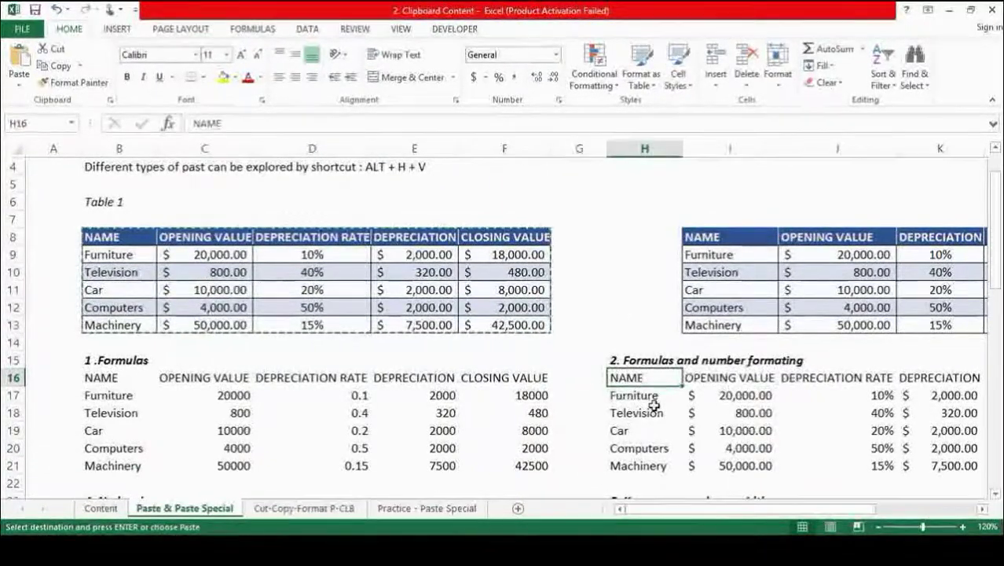
key(Right)
key(Right)
key(Right)
key(Right)
key(Right)
key(Left)
key(Left)
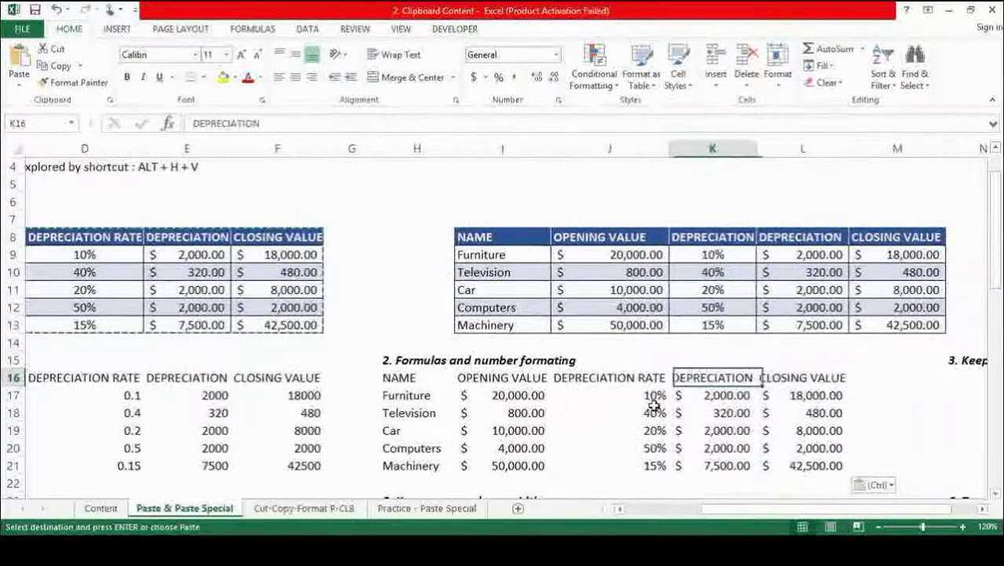
key(Left)
key(Left)
key(Down)
key(Down)
key(Up)
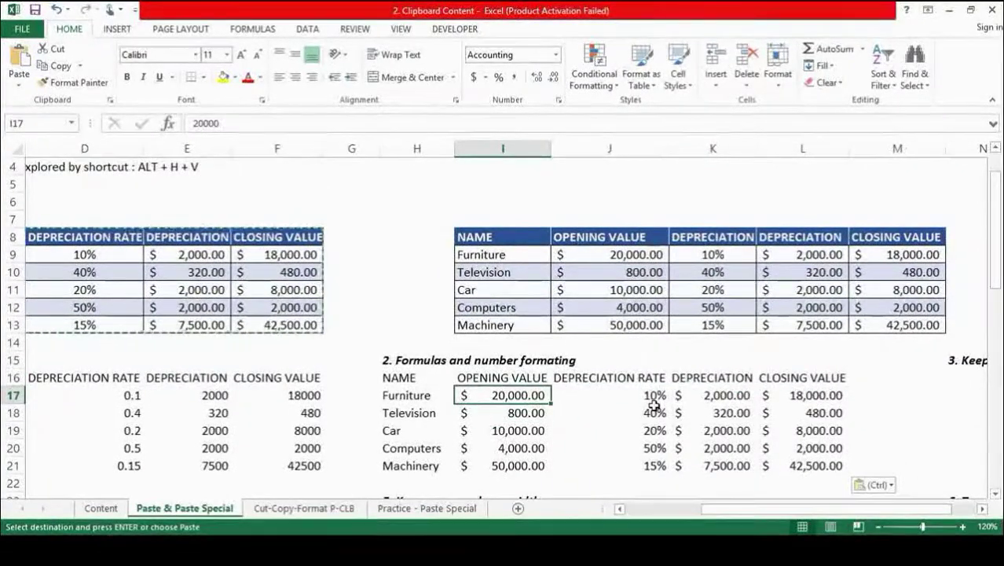
key(Left)
key(Left)
key(Left)
key(Left)
key(Left)
key(Left)
key(Up)
key(Up)
key(Up)
key(Up)
key(Up)
key(Up)
key(Up)
key(Left)
key(Right)
key(Right)
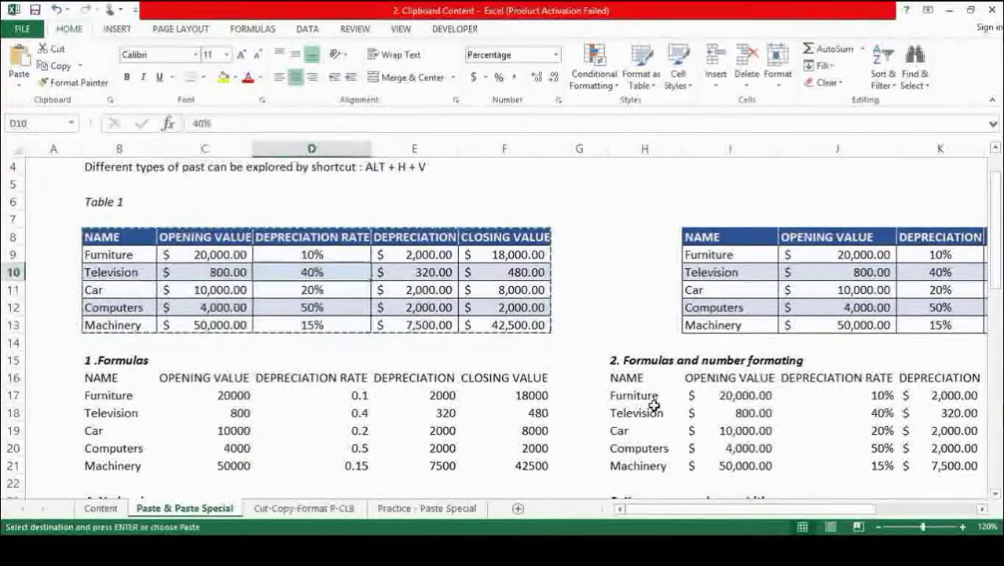
Compare the pasted depreciation and closing value formulas in K17 and L17 with the depreciation formula in E9 of Table 1
key(Down)
key(Down)
key(Down)
key(Down)
key(Down)
key(Down)
key(Right)
key(Right)
key(Right)
key(Right)
key(Right)
key(Right)
key(Right)
key(Down)
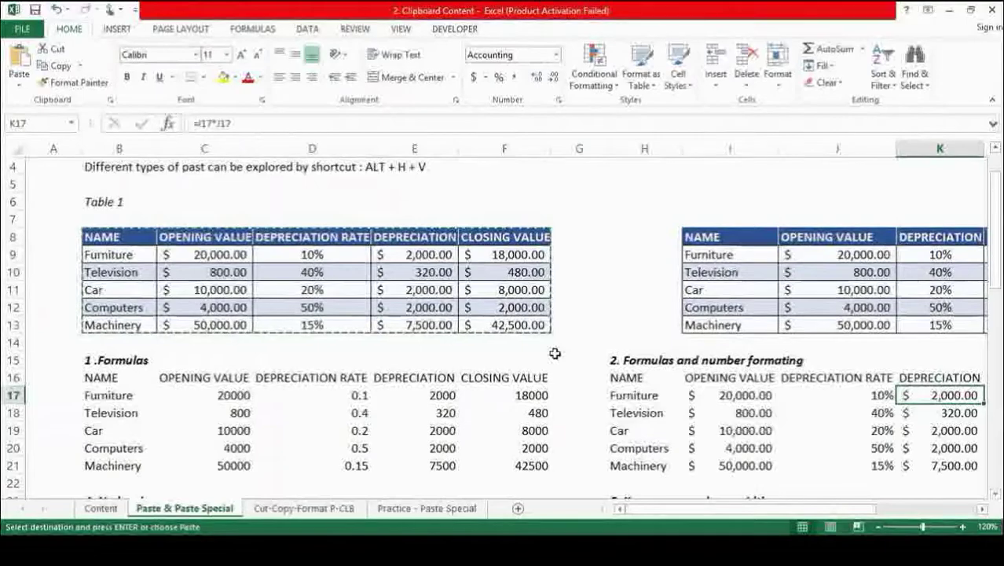
click(435, 253)
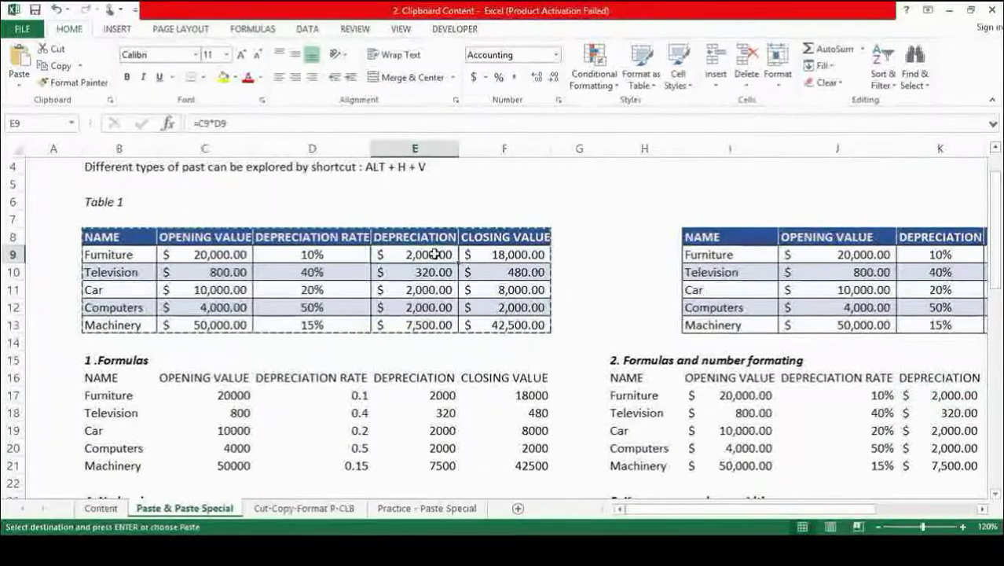
click(960, 395)
key(Right)
text(=I17-K17)
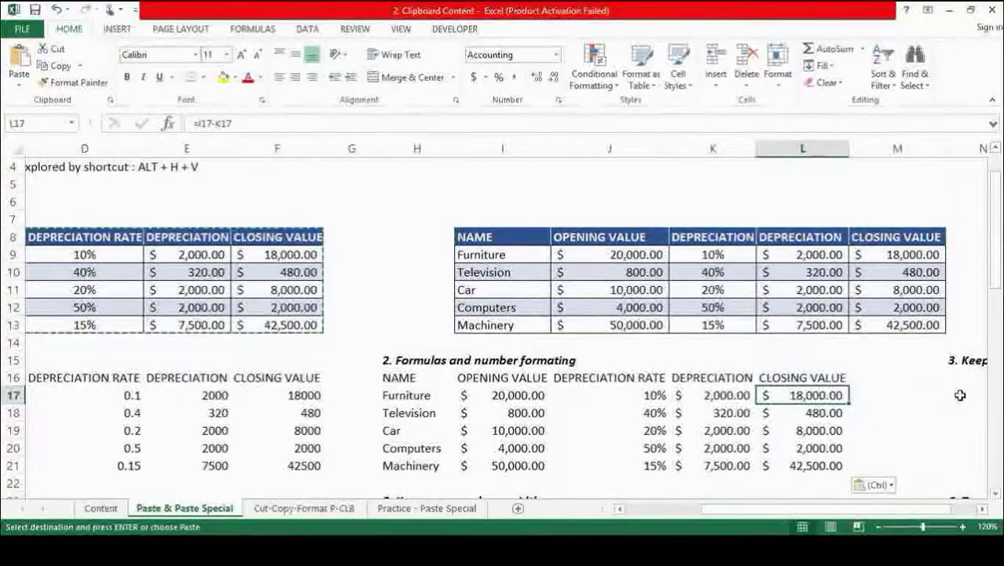
Locate the "3. Keep source formating" destination, then return to Table 1 and copy the whole range B8:F13 again
key(Right)
key(Right)
key(Up)
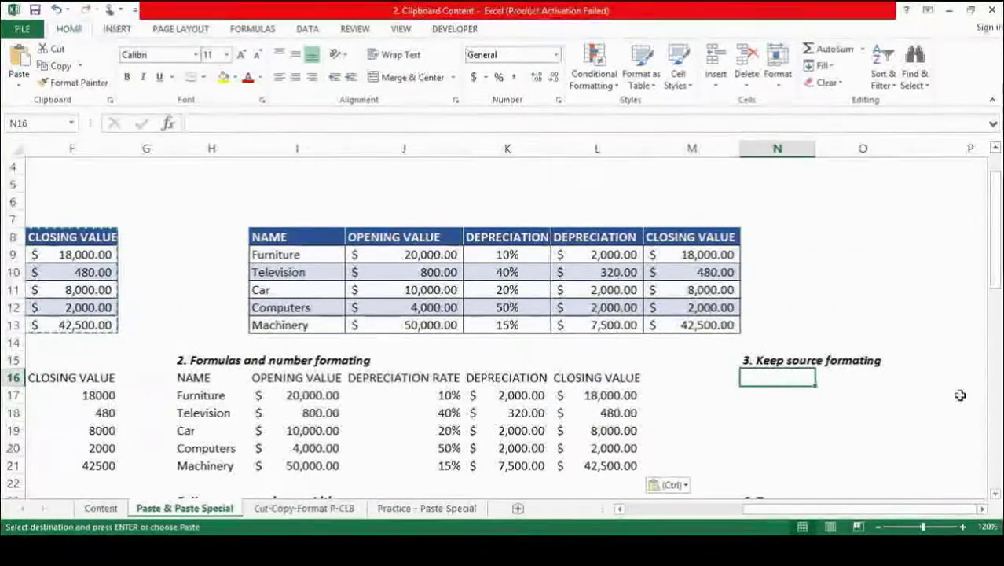
click(43, 123)
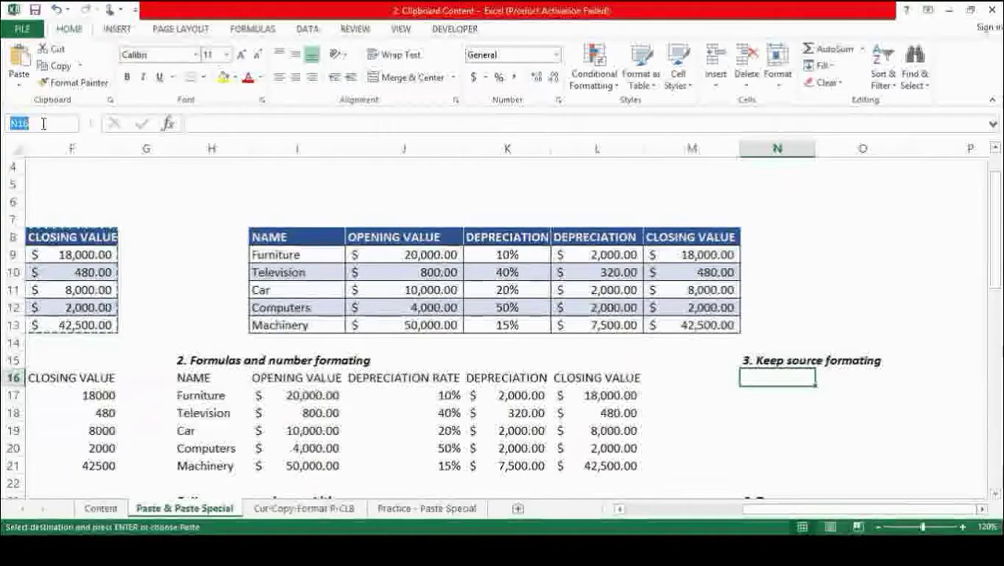
text(b3)
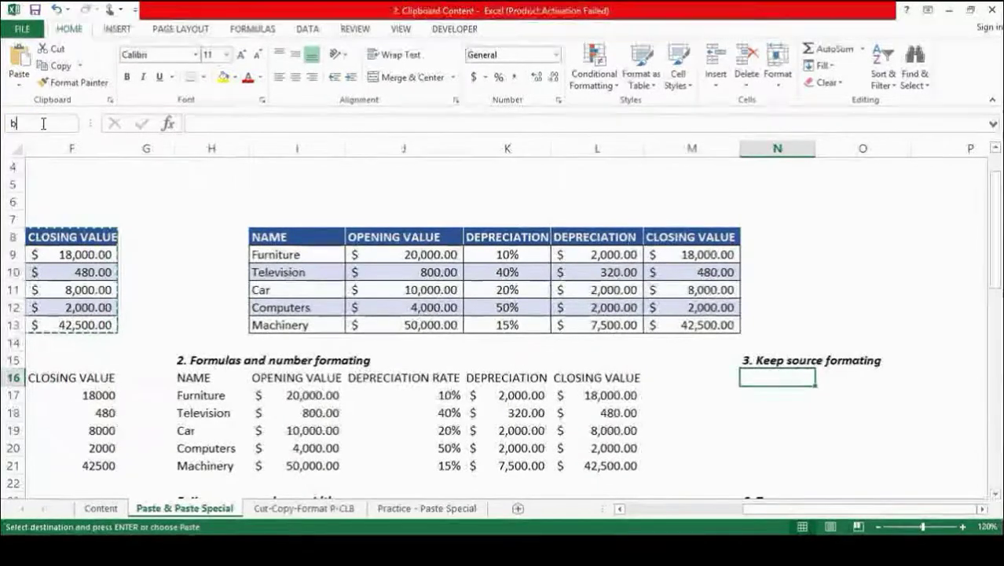
key(Return)
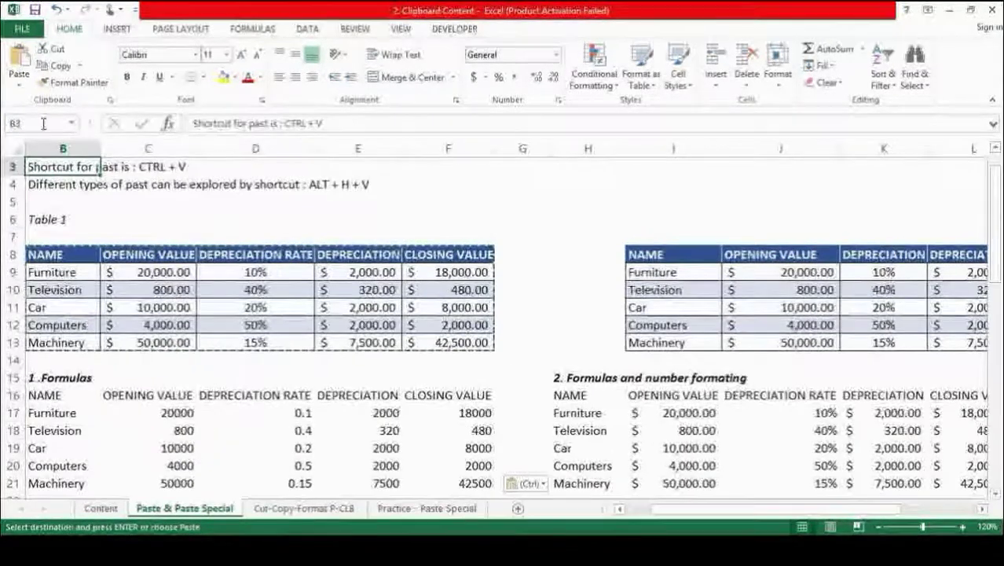
key(Left)
key(Down)
key(Down)
key(Right)
key(Down)
key(Down)
key(Down)
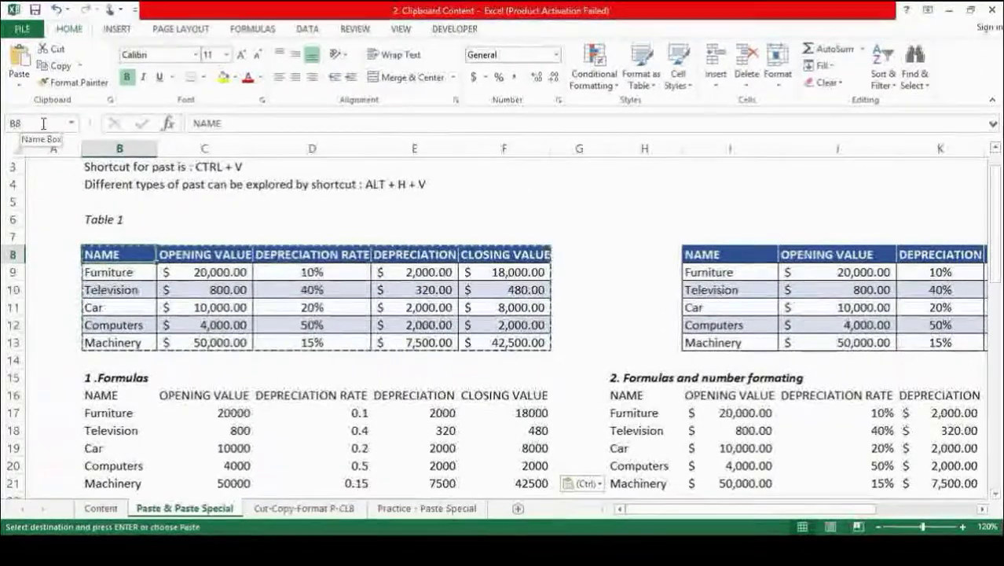
key(ctrl+a)
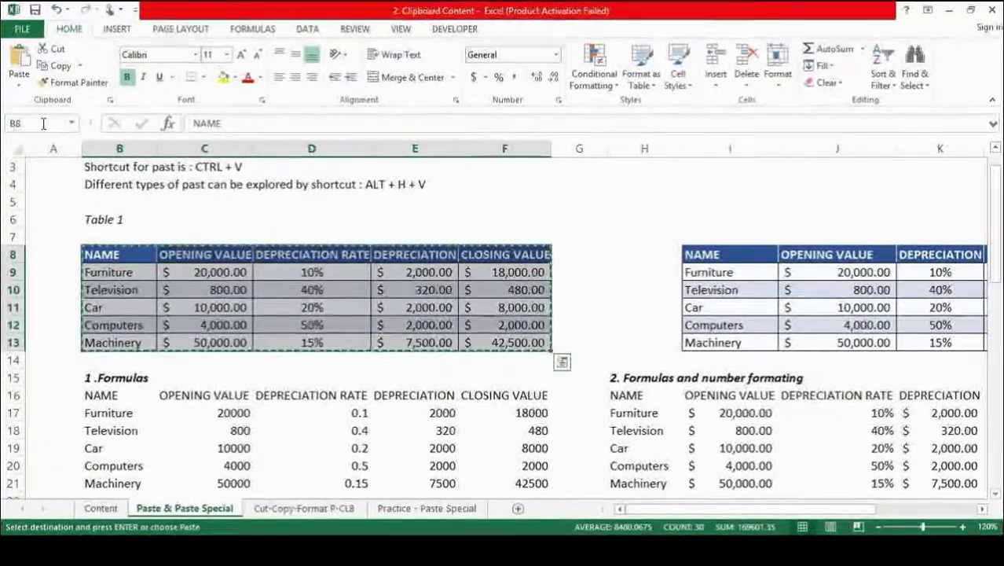
Paste the copied table with Keep Source Formatting at cell N16, below the "3. Keep source formating" heading
key(Down)
key(Down)
key(Down)
key(Down)
key(Down)
key(Down)
key(Down)
key(Down)
key(Right)
key(Right)
key(Right)
key(Right)
key(Right)
key(Right)
key(Right)
key(Right)
key(Right)
key(Right)
key(Right)
key(Right)
key(Right)
key(Right)
key(Right)
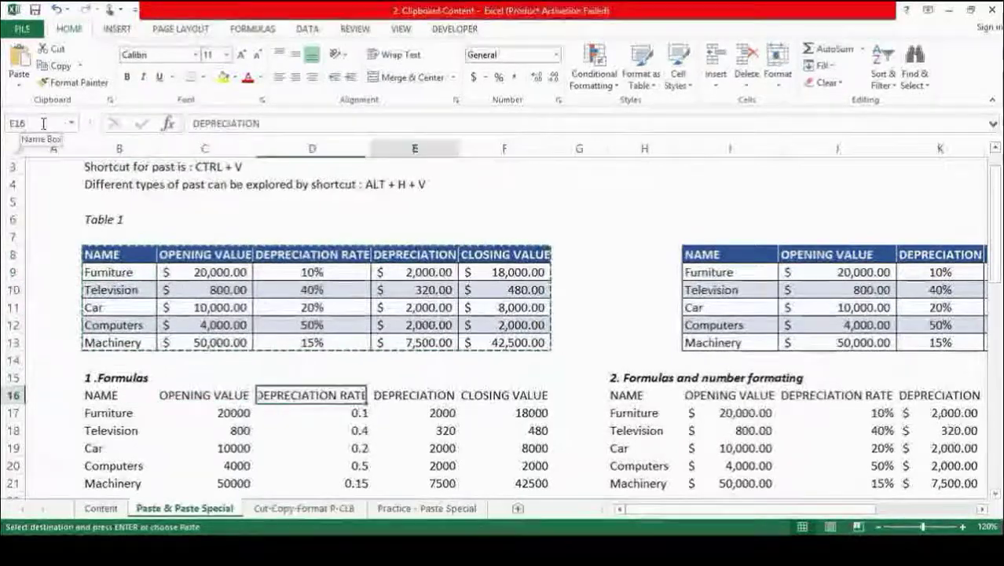
key(Left)
key(Left)
key(Left)
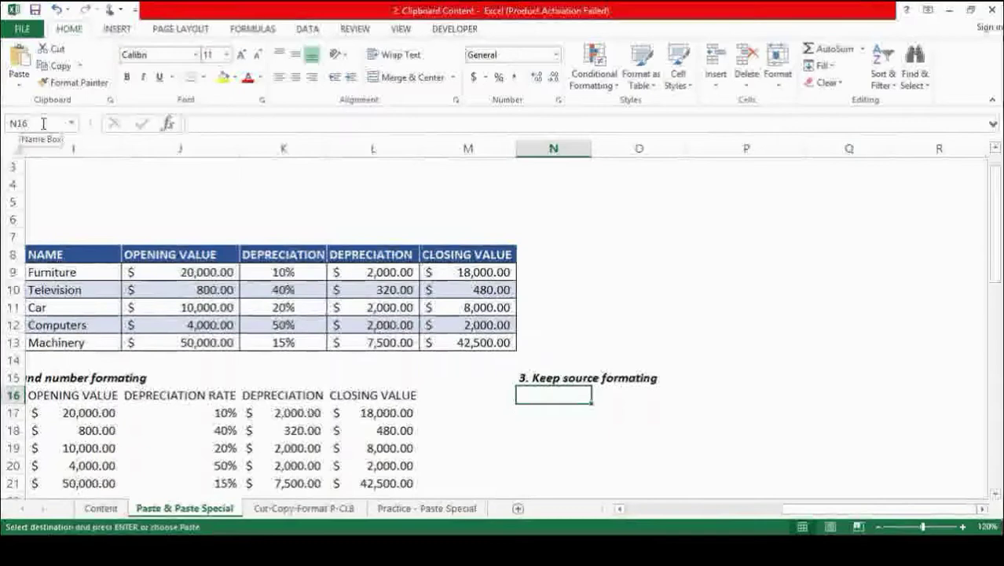
click(20, 89)
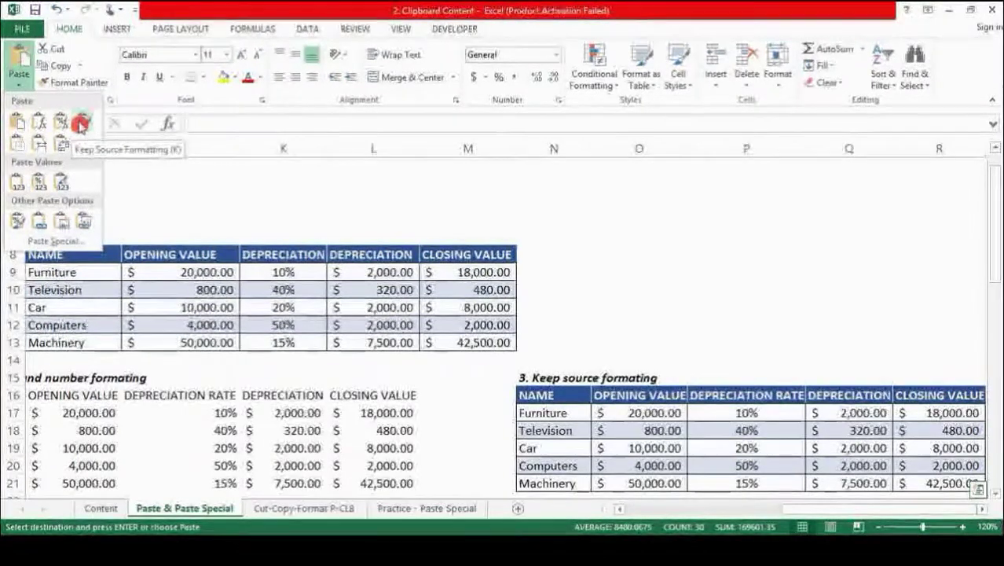
click(81, 124)
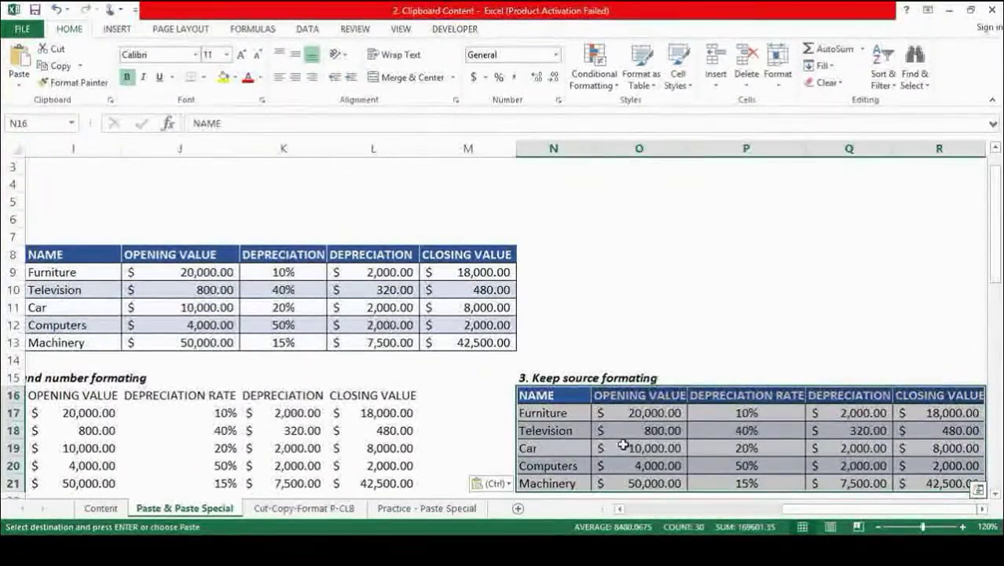
Examine the pasted table in N16:R21 for its header styling, row formatting and number formats
key(Down)
key(Right)
key(Left)
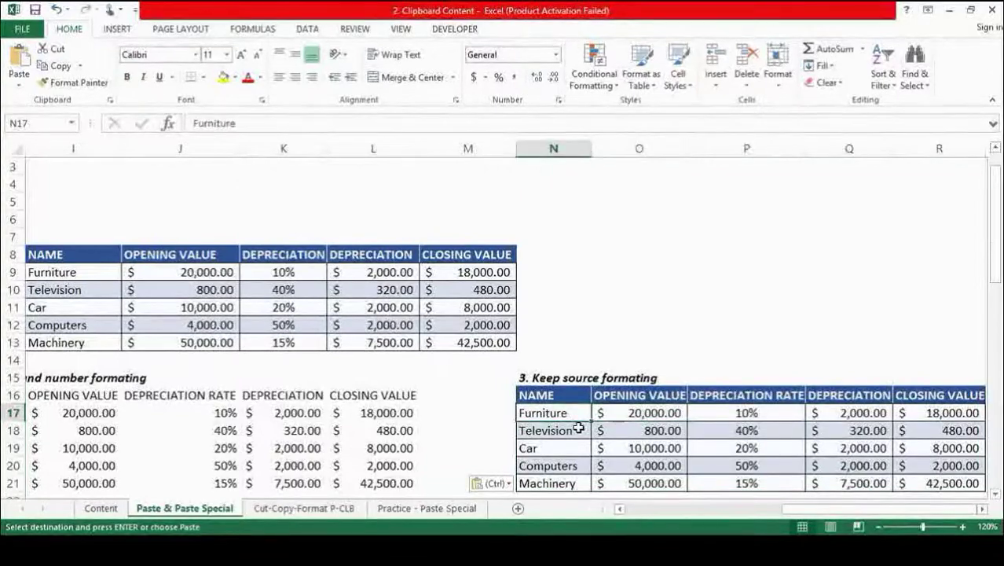
key(Up)
key(Down)
key(Right)
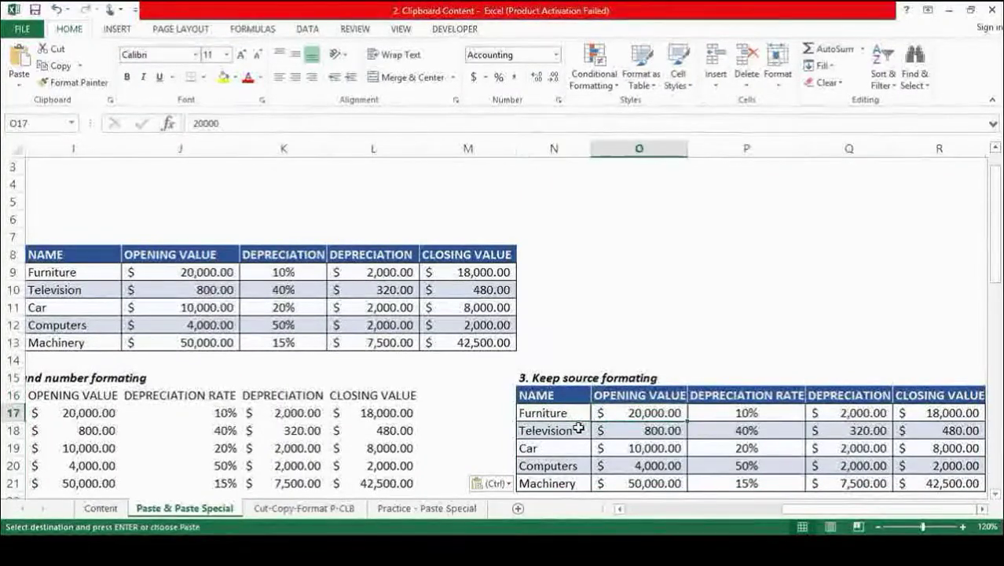
key(Right)
key(Right)
key(Right)
key(Up)
key(Left)
key(Left)
key(Left)
key(Left)
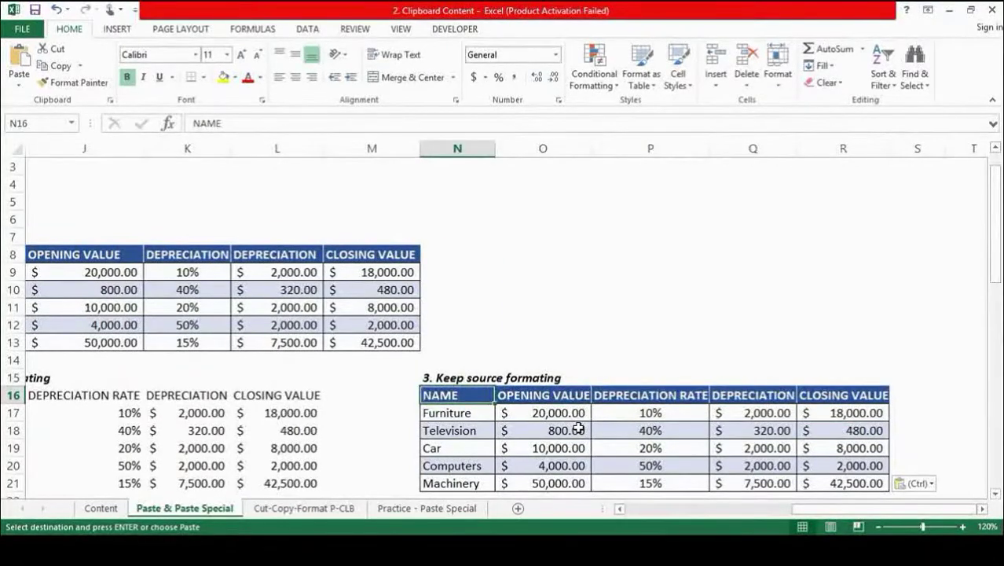
key(Right)
key(Right)
key(Right)
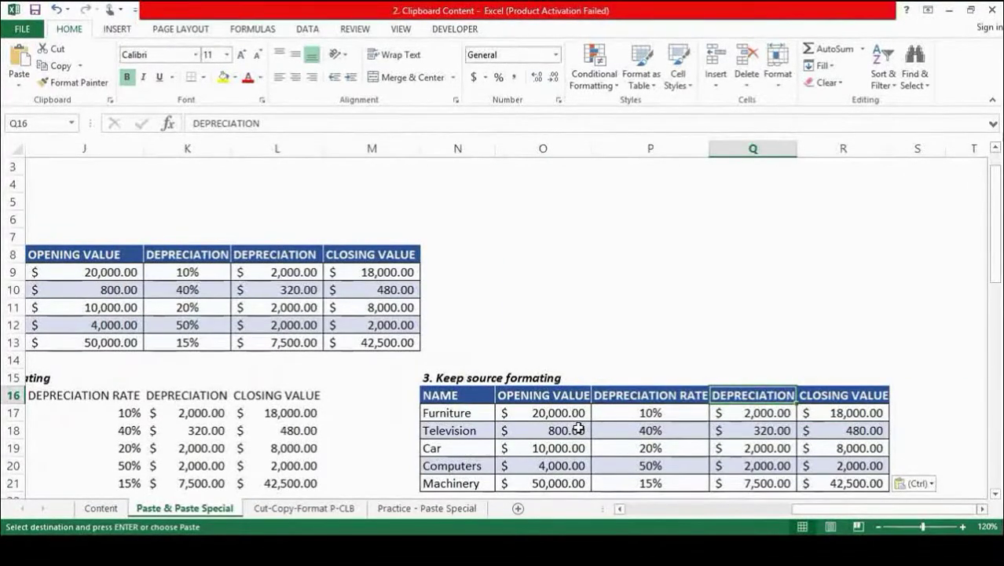
key(Down)
key(Left)
key(Left)
key(Left)
key(Down)
key(Down)
key(Down)
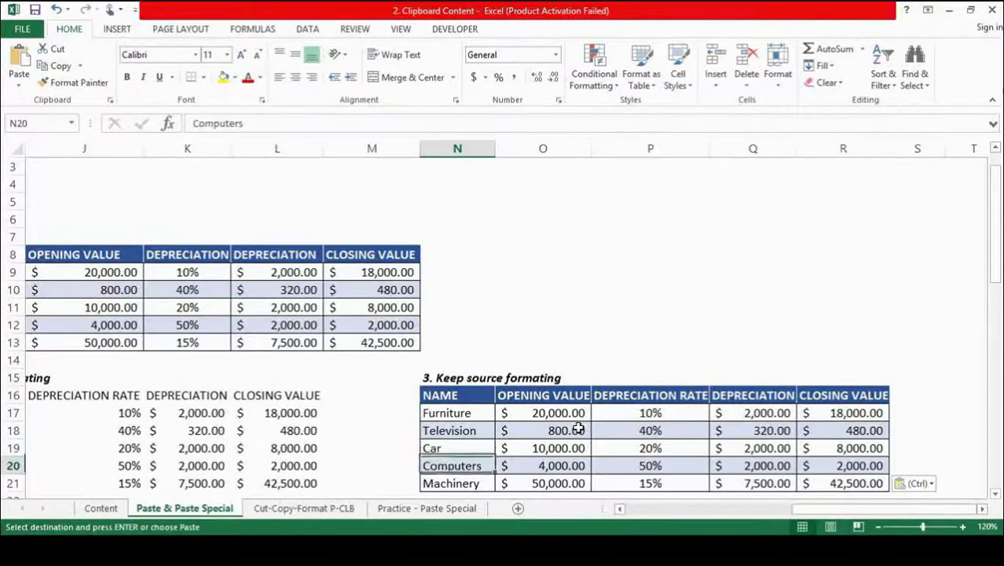
key(Down)
key(Down)
key(Right)
key(Up)
key(Up)
key(Left)
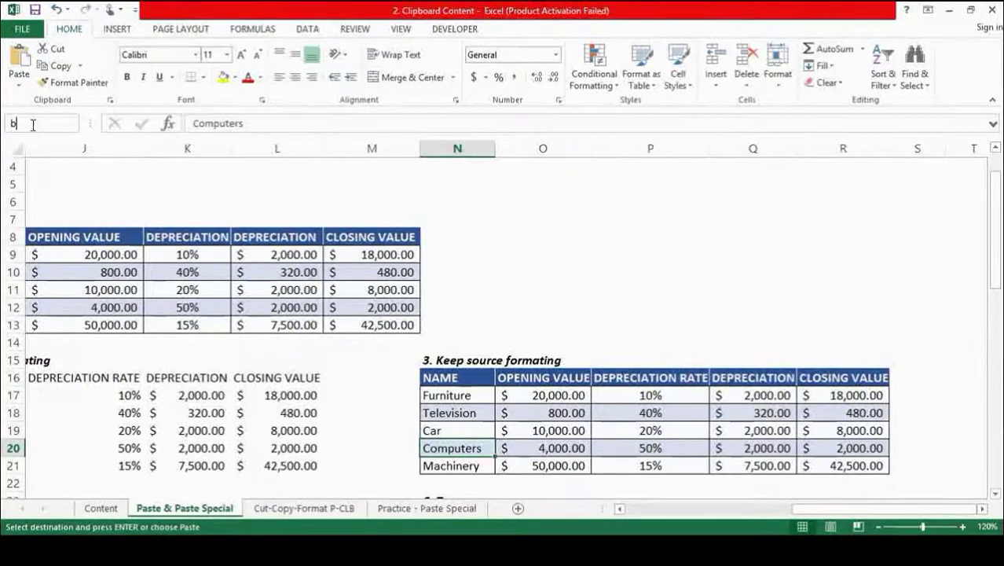
Return to Table 1 and copy the whole range B8:F13 again for the no-borders paste
key(Return)
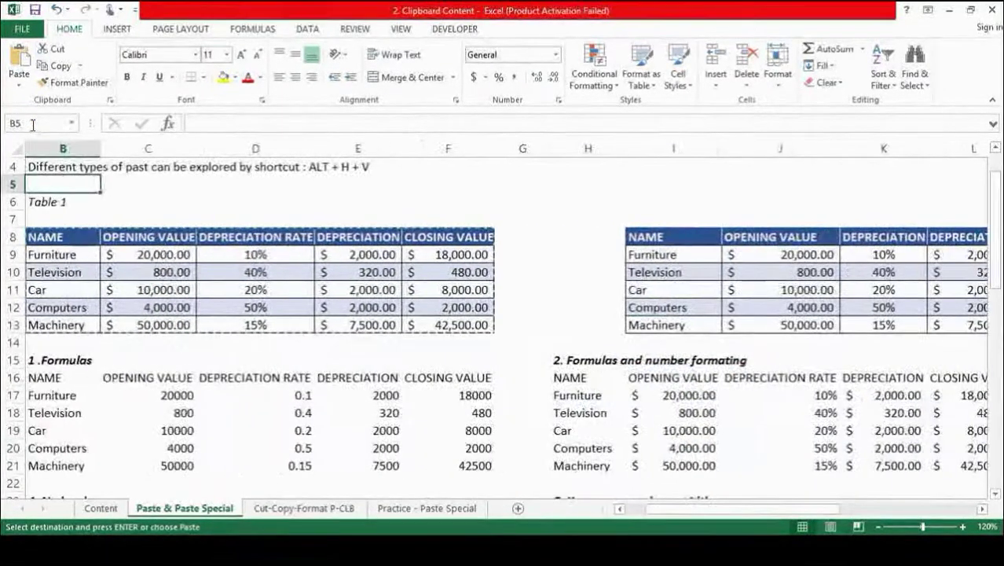
click(49, 240)
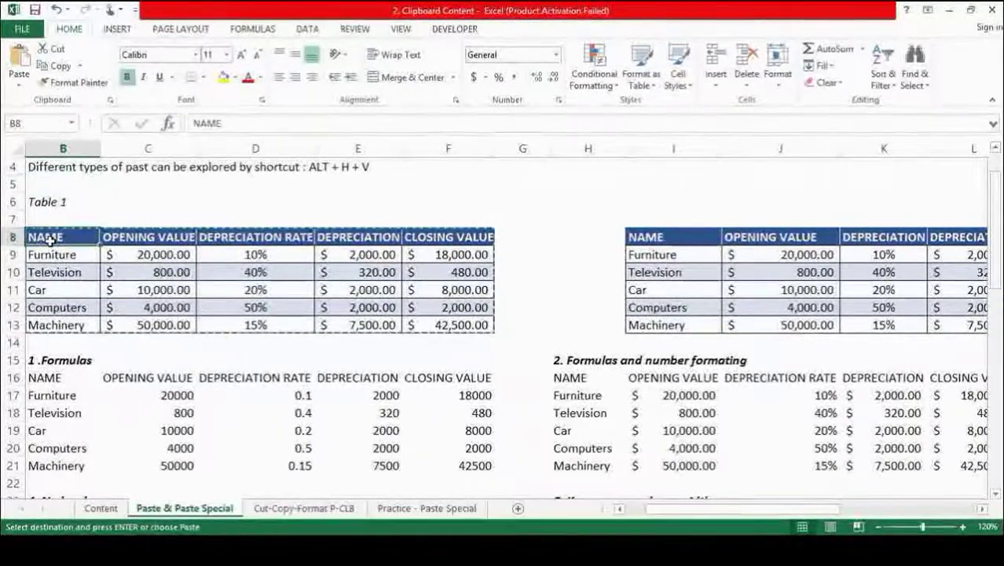
key(ctrl+a)
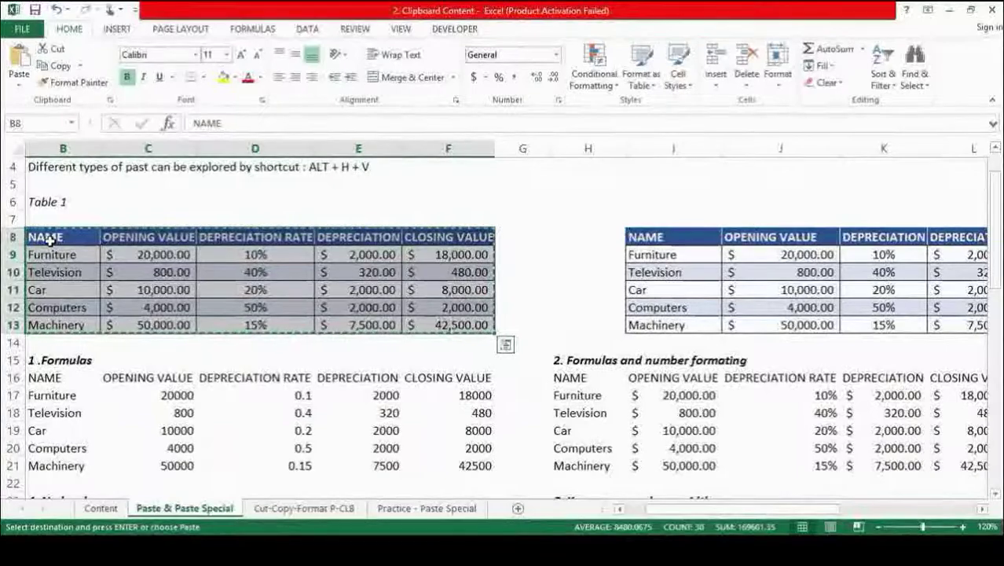
Paste the copied table with the No Borders option at cell B24, below the "4. No borders" heading
key(Down)
key(Down)
key(Down)
key(Down)
key(Down)
key(Down)
key(Down)
key(Down)
key(Down)
key(Down)
key(Down)
key(Down)
key(Down)
key(Down)
key(Down)
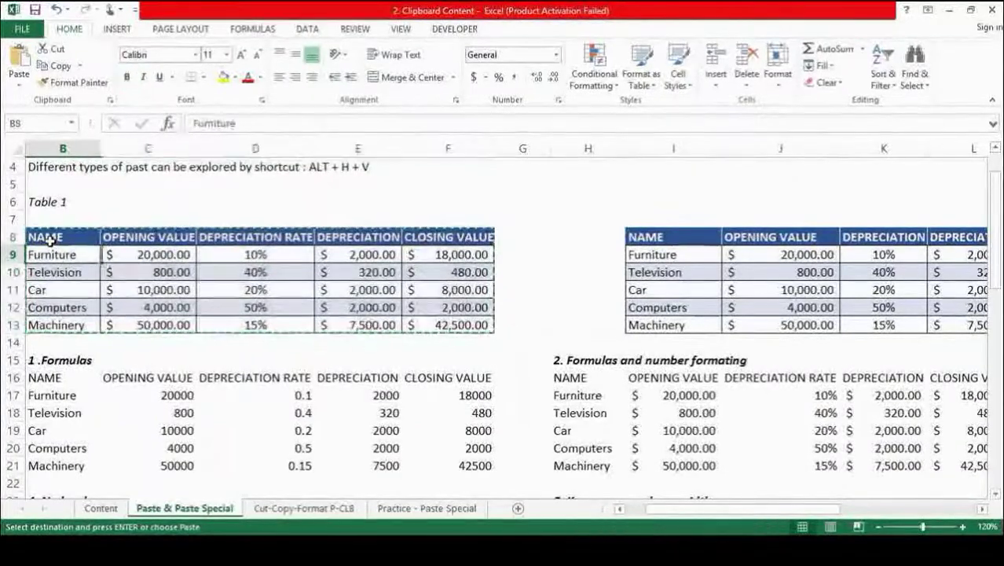
key(Down)
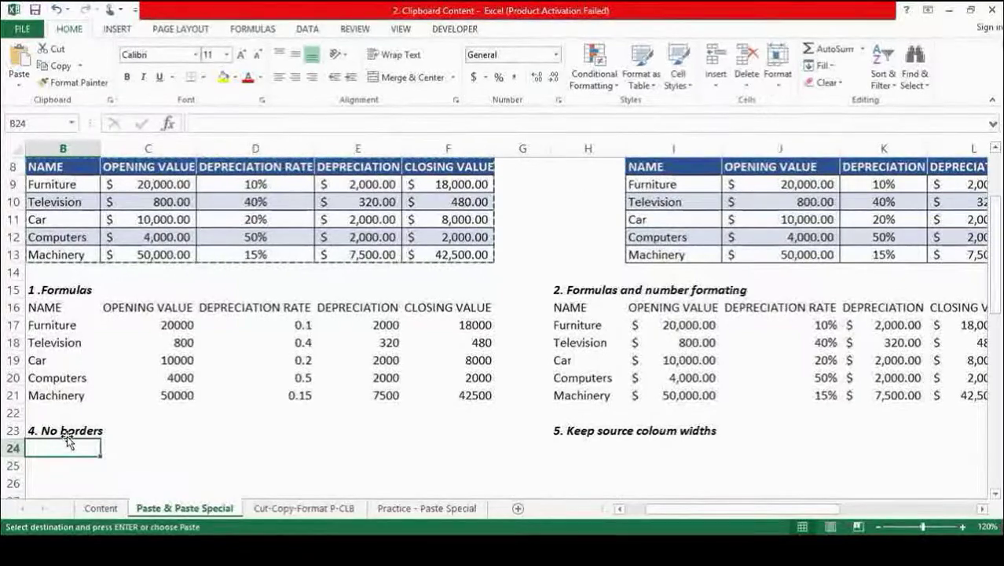
key(Left)
key(Right)
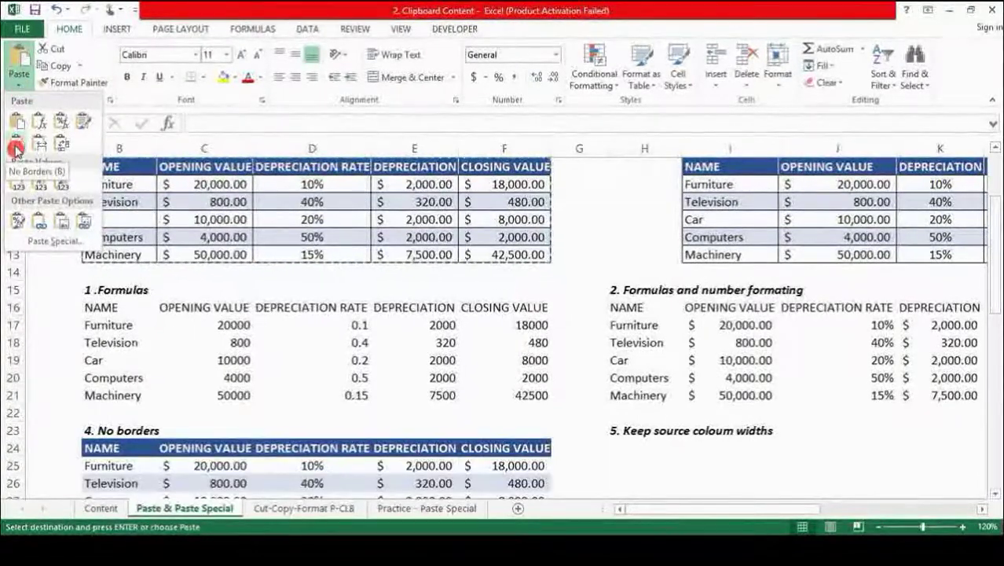
click(15, 147)
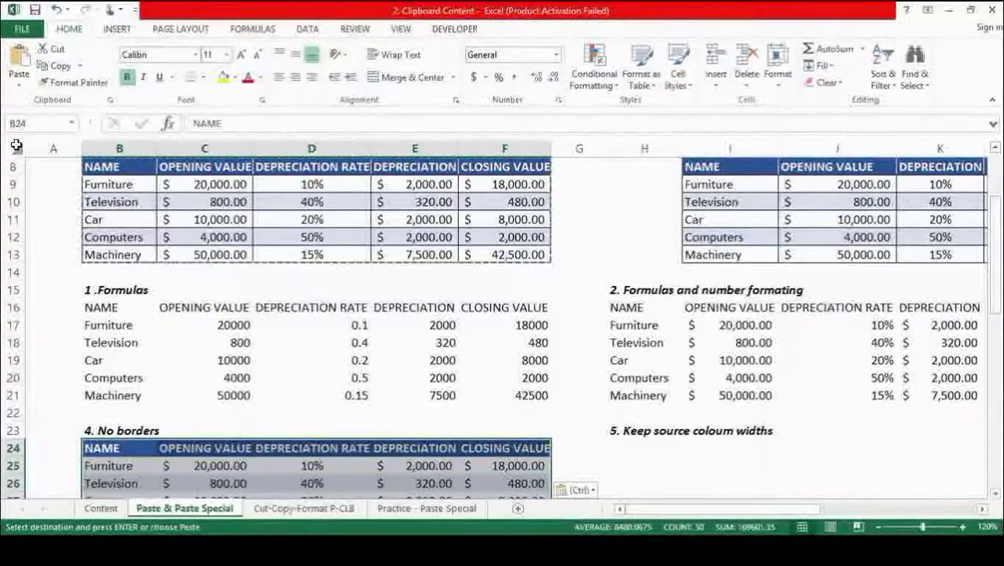
Examine the pasted rows in B24:F29 for their fill, number formats and cell borders
key(Down)
key(Down)
key(Down)
key(Down)
key(Down)
key(Down)
key(Up)
key(Up)
key(Up)
key(Up)
key(Up)
key(Right)
key(Right)
key(Right)
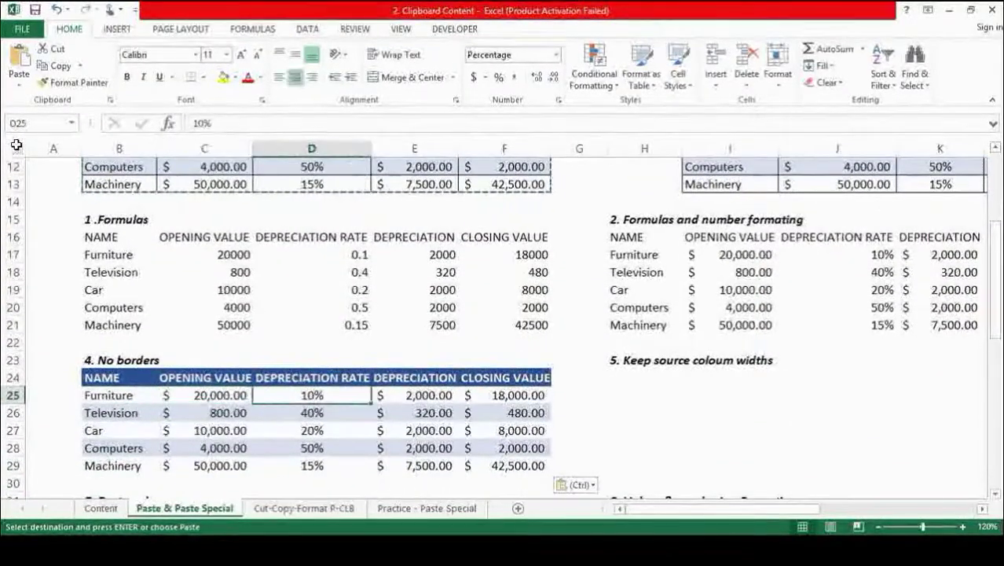
Compare the borders of the original Table 1 with those of the table pasted under "4. No borders"
key(Down)
key(Left)
key(Left)
key(Left)
key(Left)
key(Up)
key(Up)
key(Up)
key(Up)
key(Up)
key(Up)
key(Up)
key(Up)
key(Up)
key(Up)
key(Up)
key(Up)
key(Up)
key(Up)
key(Up)
key(Up)
key(Up)
key(Up)
key(Up)
key(Up)
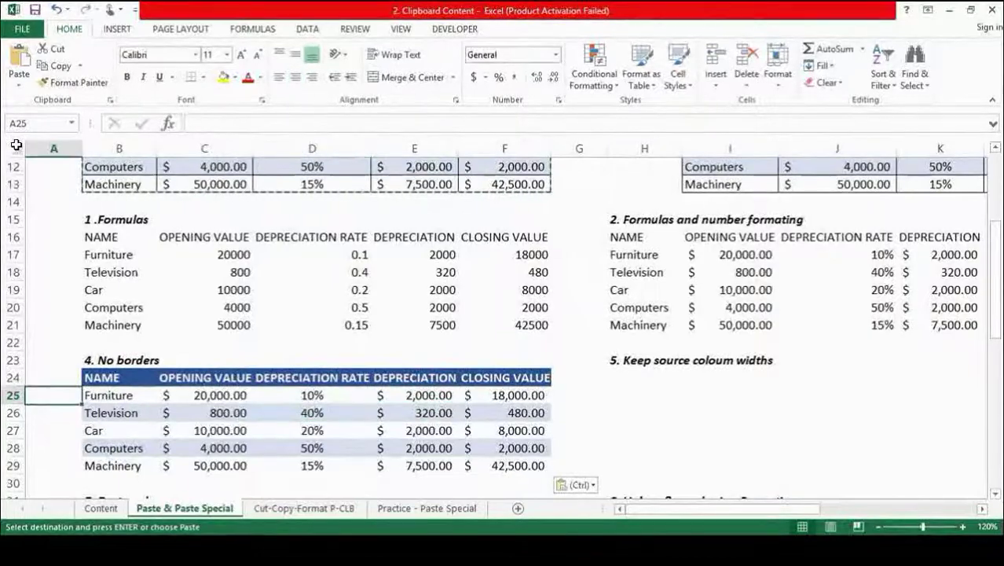
key(Down)
key(Down)
key(Down)
key(Down)
key(Down)
key(Down)
key(Down)
key(Down)
key(Down)
key(Down)
key(Down)
key(Down)
key(Down)
key(Down)
key(Down)
key(Down)
key(Down)
key(Down)
key(Down)
key(Down)
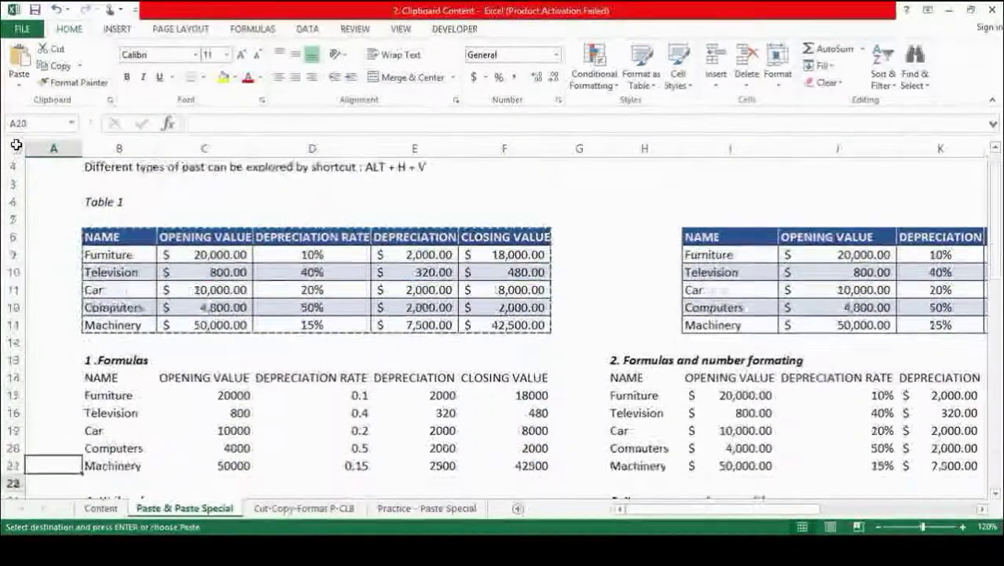
key(Right)
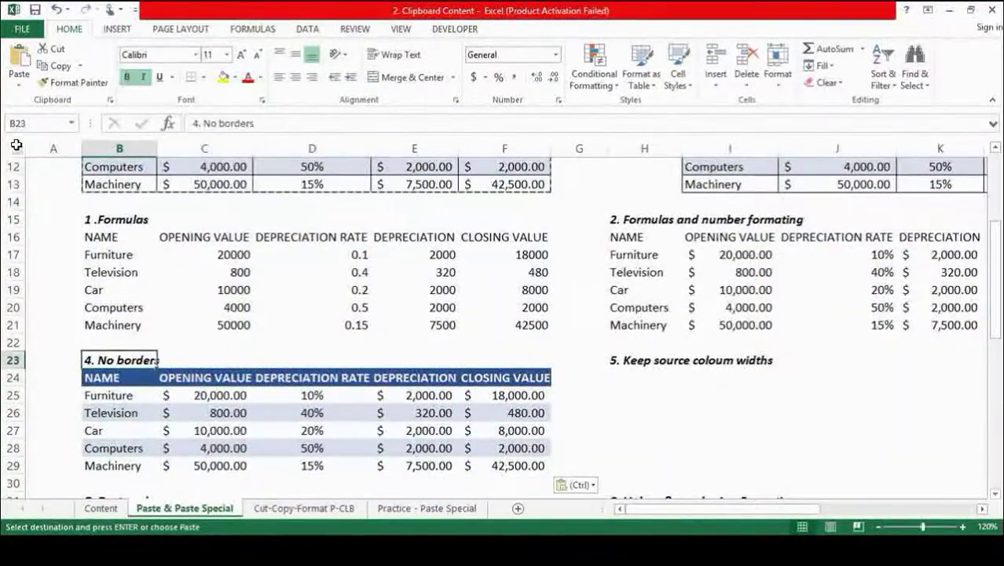
Check the header row and body cells of the "4. No borders" table across columns B to F for border lines
key(Down)
key(Right)
key(Down)
key(Down)
key(Down)
key(Right)
key(Down)
key(Down)
key(Right)
key(Right)
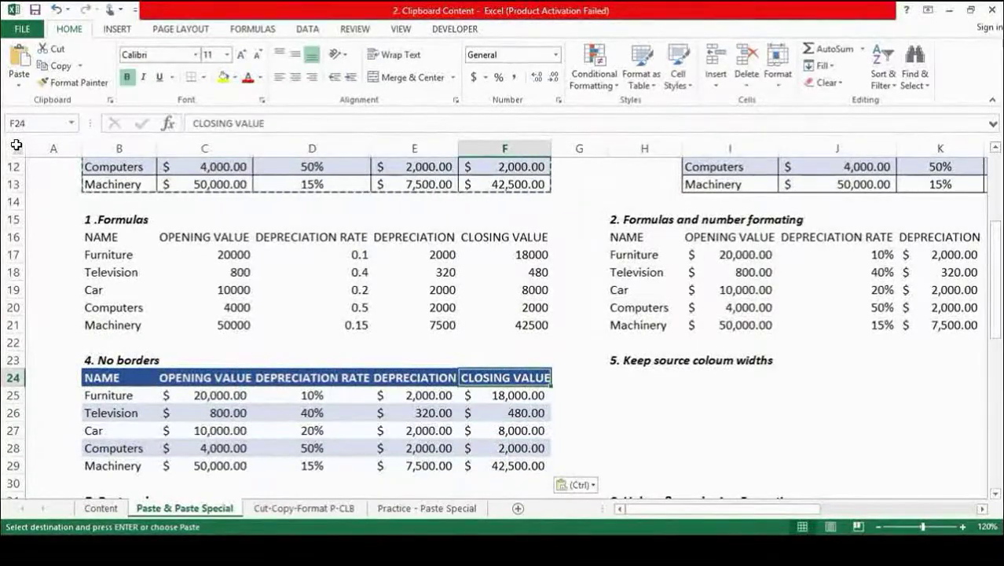
key(Left)
key(Left)
key(Left)
key(Left)
key(Down)
key(Right)
key(Right)
key(Right)
key(Right)
key(Right)
key(Left)
key(Left)
key(Left)
key(Left)
key(Left)
key(Left)
key(Left)
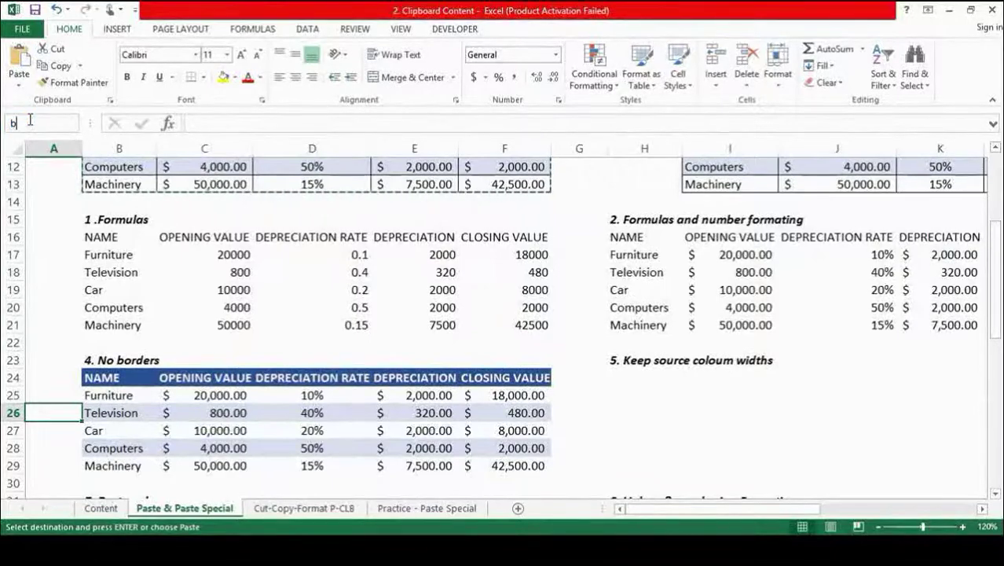
Go back to cell B8 and copy the full Table 1 range B8:F13 for the column-widths paste
text(8)
key(Return)
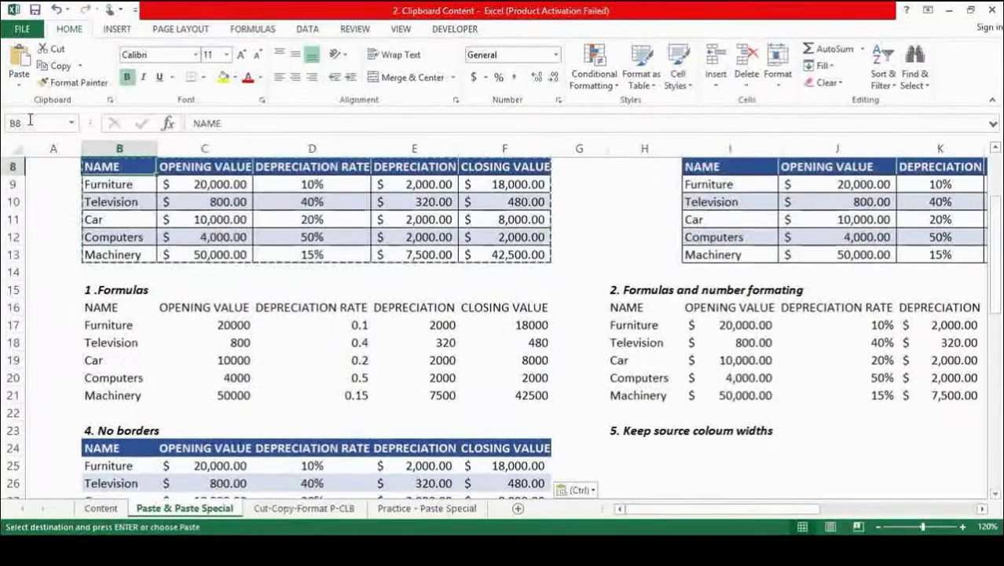
key(ctrl+a)
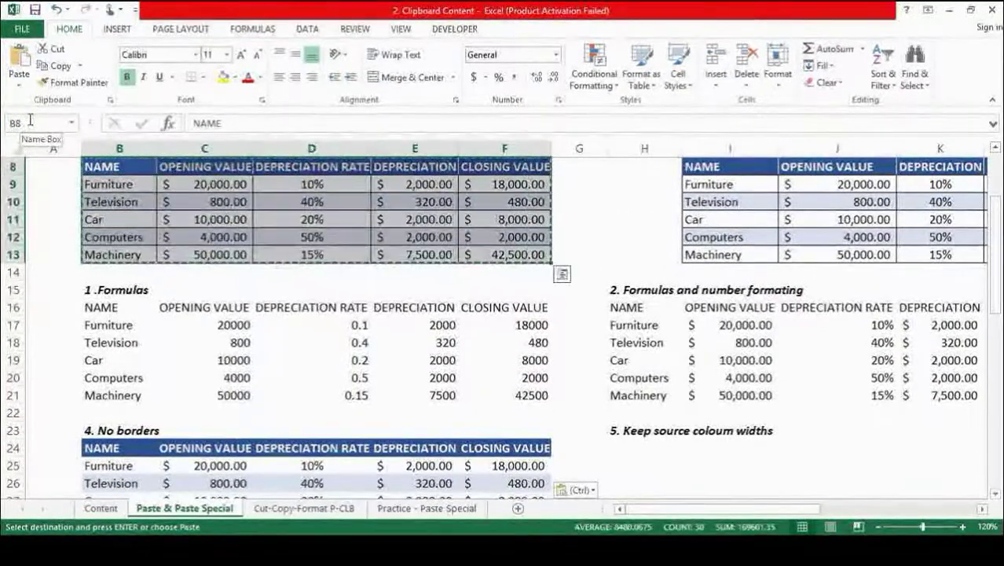
Paste the copied table with Keep Source Column Widths at cell H24, below the "5. Keep source coloum widths" heading
key(Down)
key(Down)
key(Down)
key(Down)
key(Down)
key(Down)
key(Down)
key(Down)
key(Down)
key(Down)
key(Down)
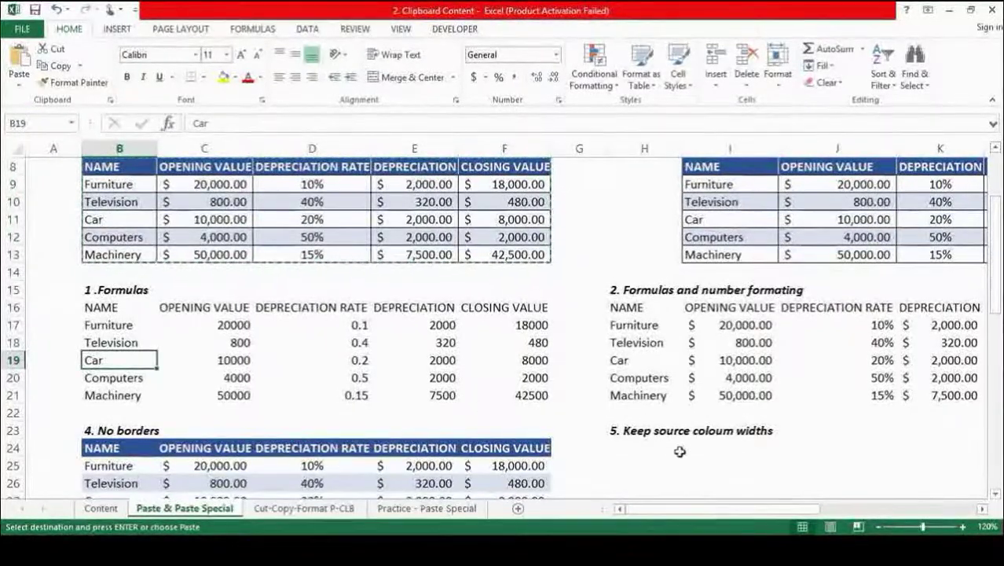
click(636, 445)
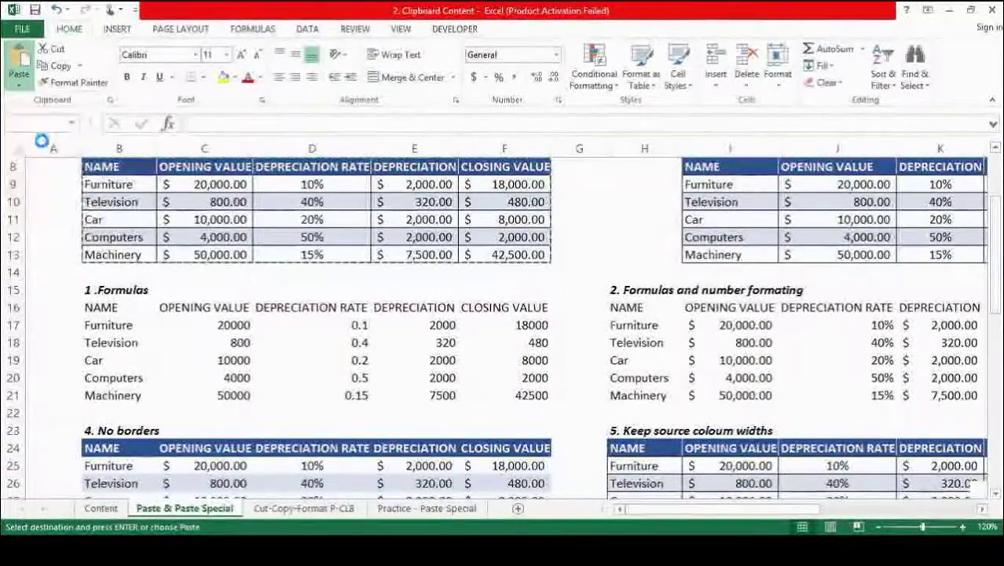
Examine the column widths, borders and values of the pasted table in H24:L29
key(Down)
key(Down)
key(Down)
key(Down)
key(Down)
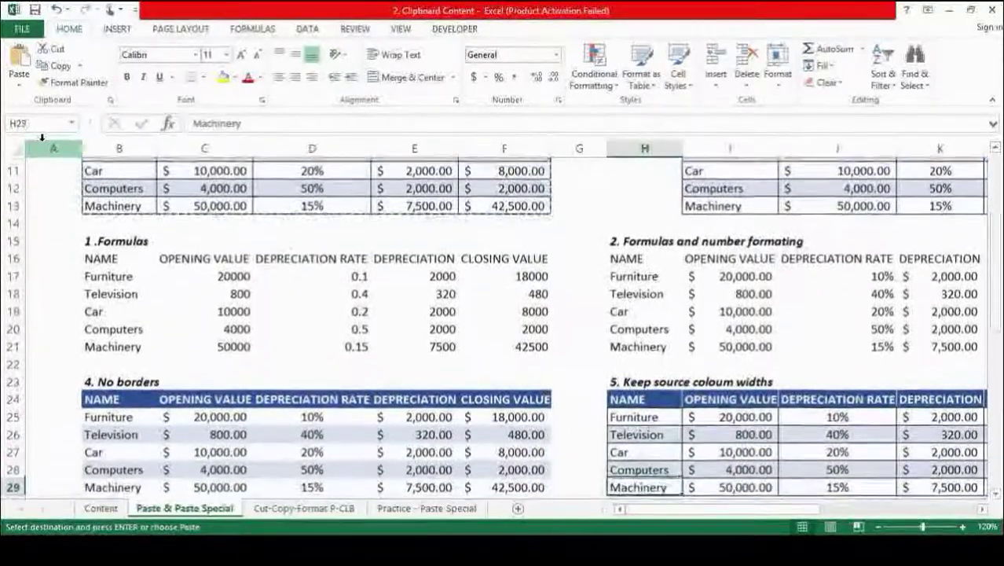
key(Right)
key(Right)
key(Right)
key(Right)
key(Right)
key(Left)
key(Left)
key(Left)
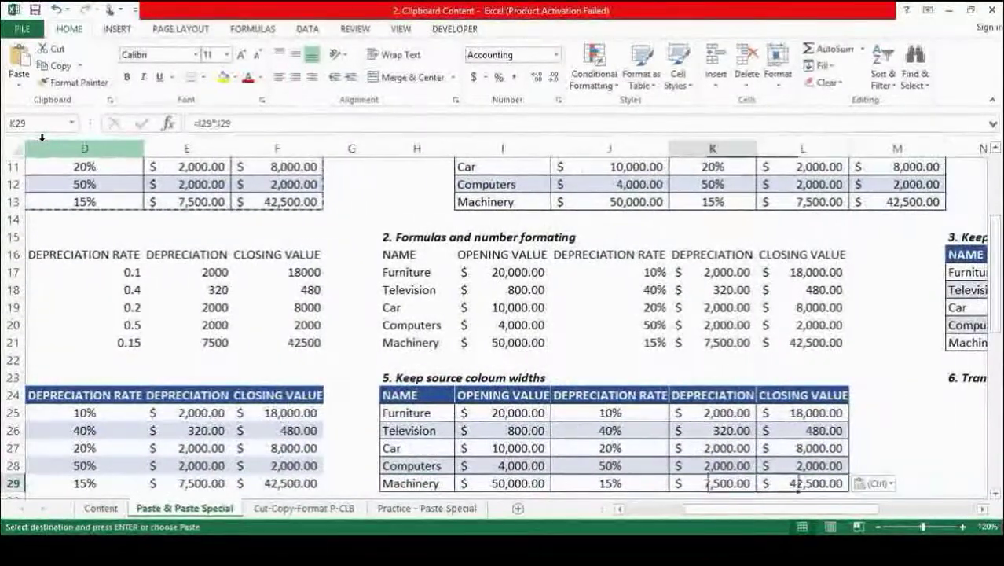
key(Left)
key(Left)
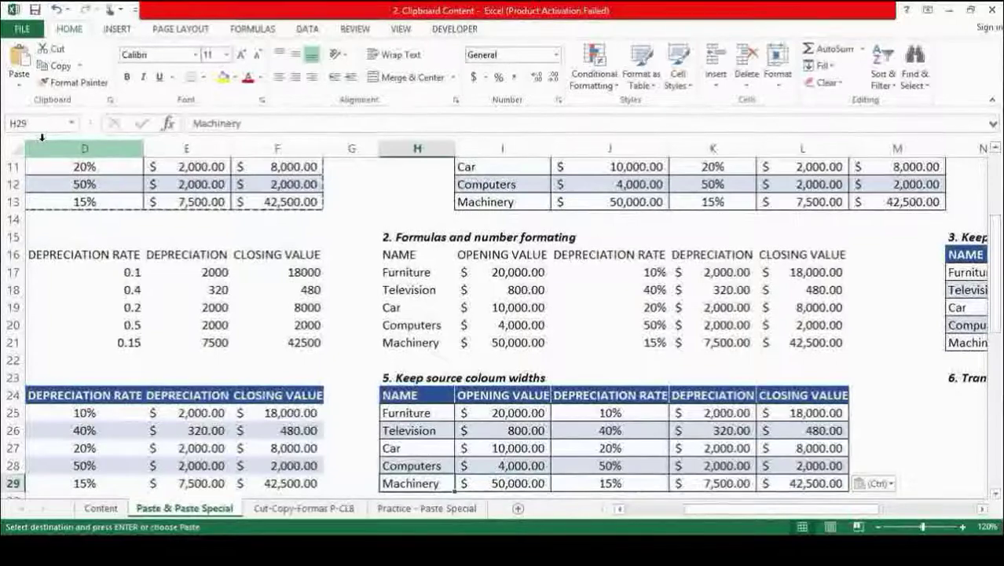
key(Right)
key(Right)
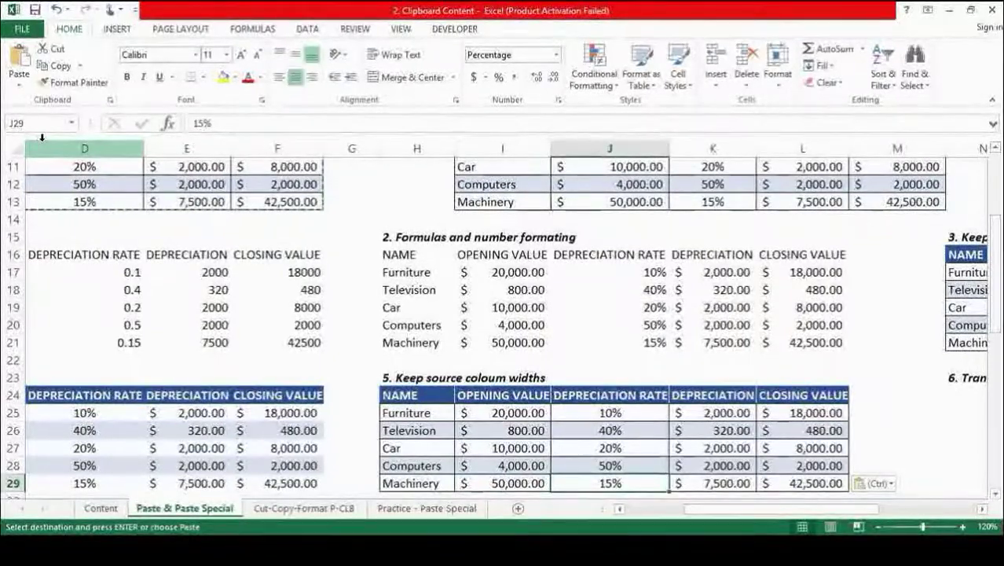
key(Left)
key(Left)
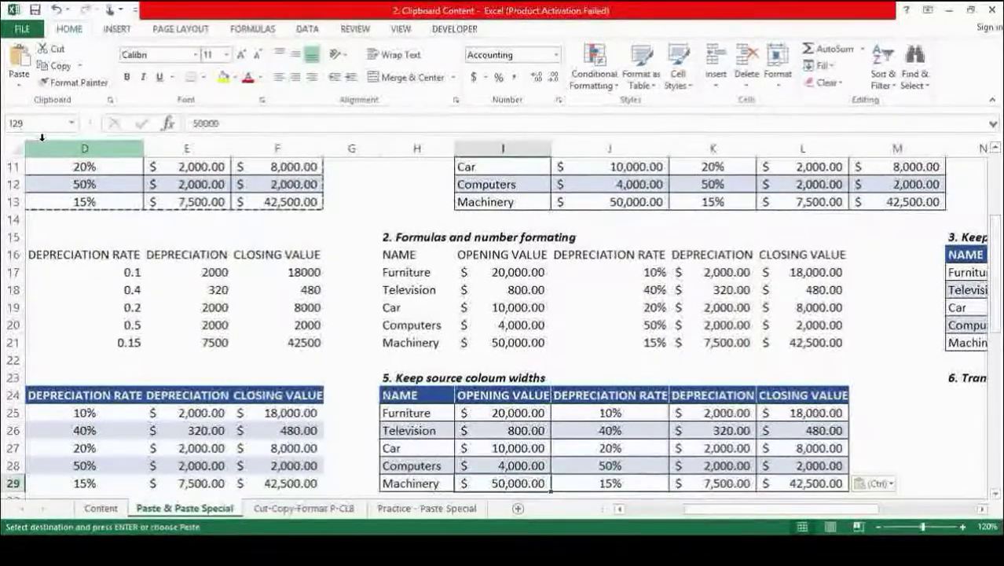
key(Up)
key(Up)
key(Up)
key(Up)
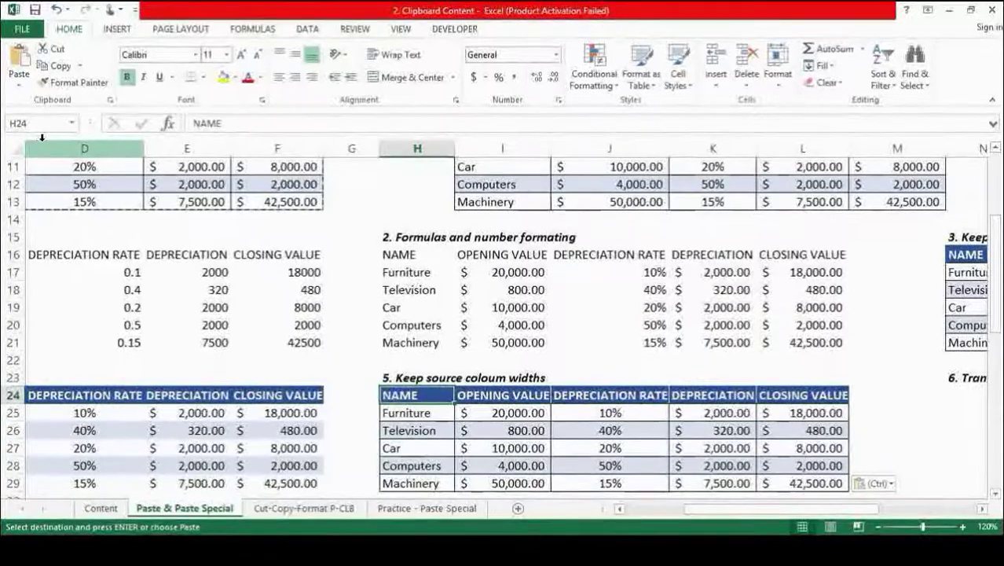
Go back to the header row of Table 1 and examine its source column widths
key(Left)
key(Left)
key(Left)
key(Left)
key(Left)
key(Left)
key(Left)
key(Up)
key(Up)
key(Up)
key(Up)
key(Up)
key(Up)
key(Up)
key(Up)
key(Up)
key(Up)
key(Up)
key(Up)
key(Up)
key(Up)
key(Up)
key(Up)
key(Up)
key(Right)
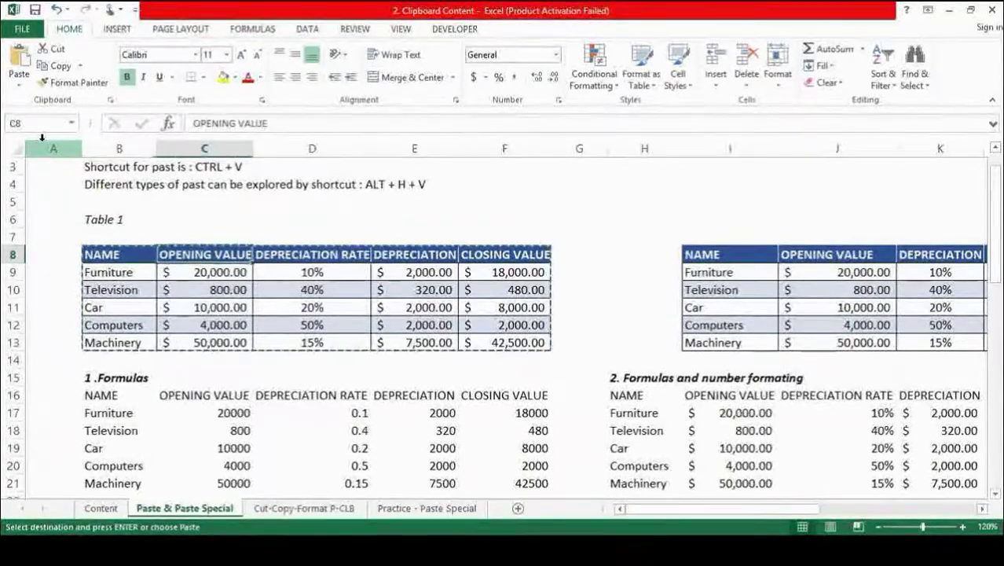
Compare Table 1's column widths with those of the table under "5. Keep source coloum widths", checking the NAME column from H24 down
key(Down)
key(Down)
key(Down)
key(Down)
key(Down)
key(Down)
key(Down)
key(Down)
key(Down)
key(Down)
key(Down)
key(Down)
key(Down)
key(Down)
key(Down)
key(Down)
key(Down)
key(Right)
key(Right)
key(Right)
key(Right)
key(Right)
key(Right)
key(Right)
key(Right)
key(Right)
key(Right)
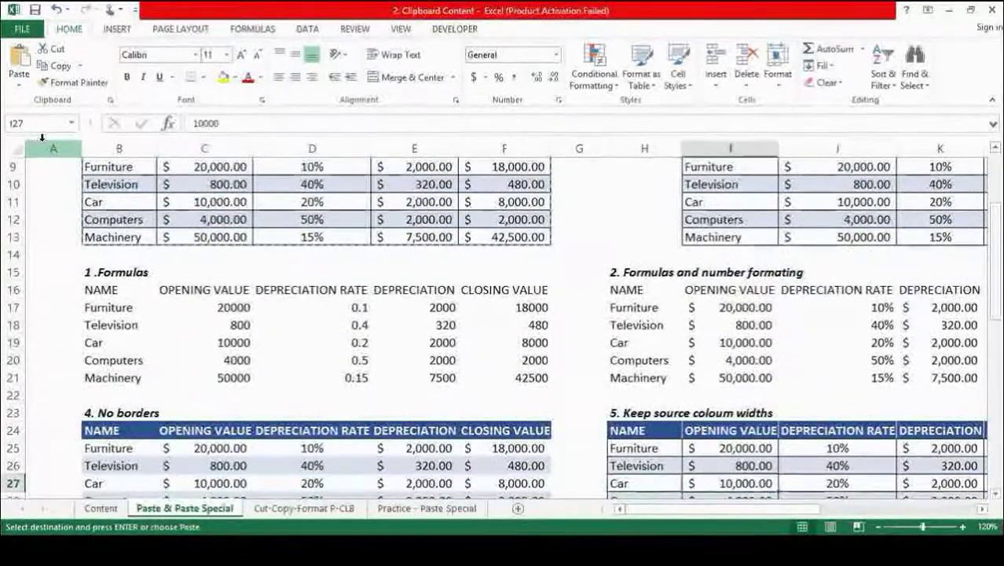
key(Left)
key(Left)
key(Left)
key(Left)
key(Left)
key(Up)
key(Up)
key(Up)
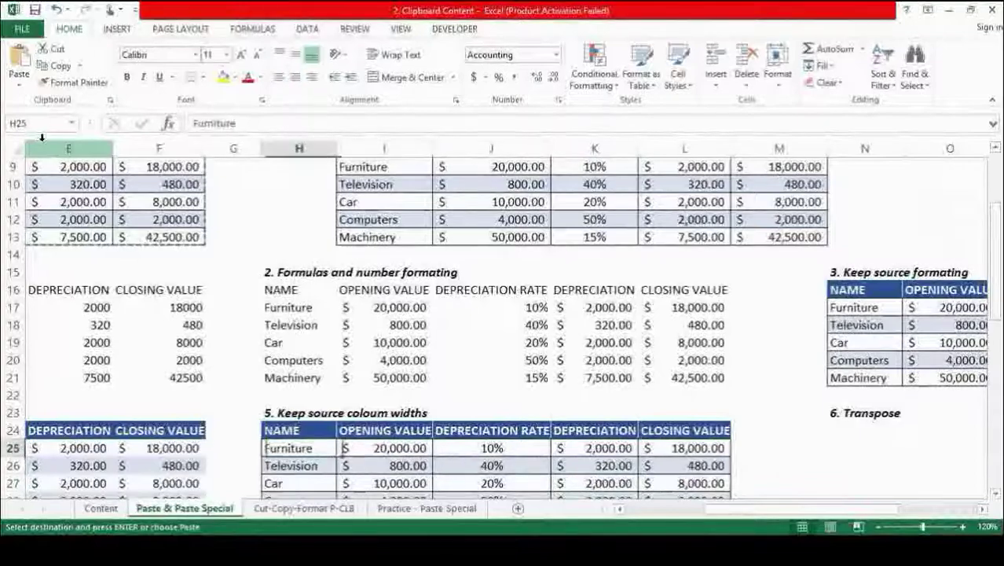
key(ctrl+v)
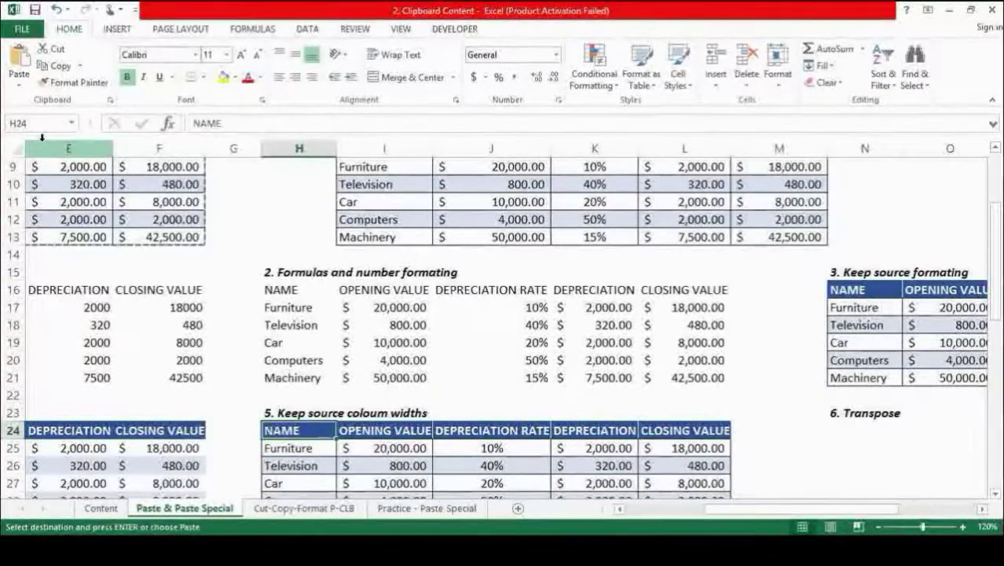
key(Down)
key(Down)
key(Down)
key(Down)
key(Down)
key(Up)
key(Up)
key(Up)
key(Up)
key(Up)
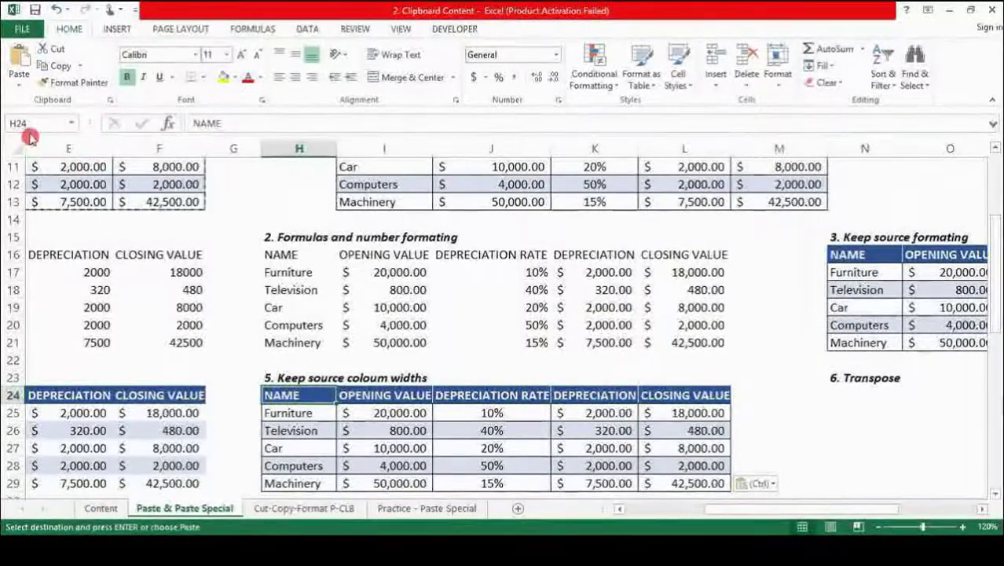
Go to cell B8 and copy the full Table 1 range B8:F13
click(39, 122)
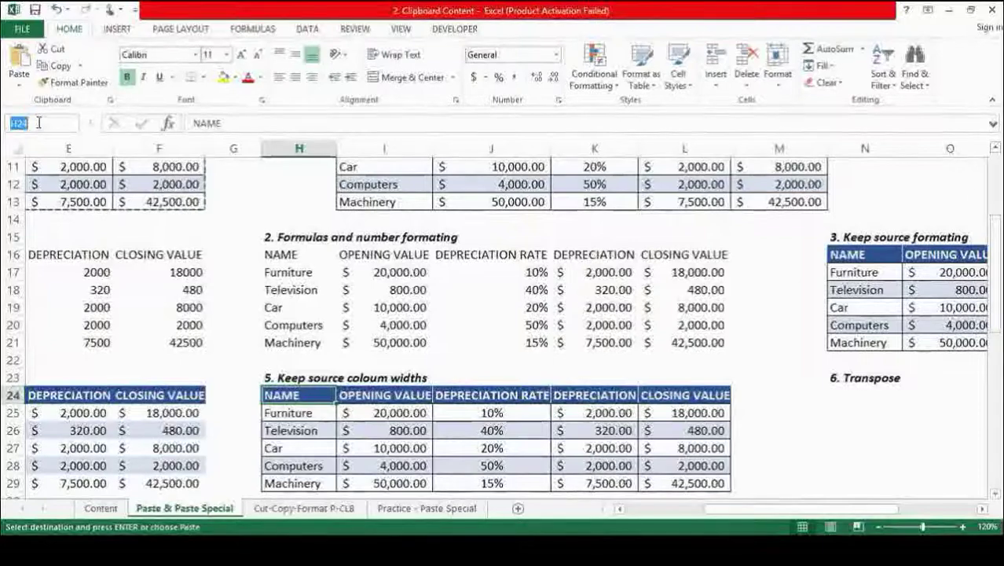
text(b8)
key(Return)
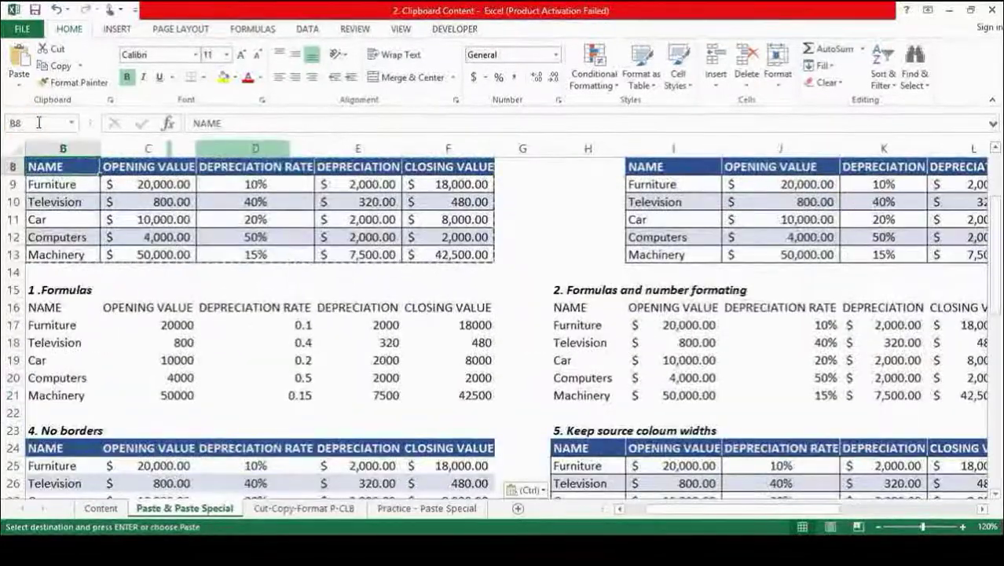
key(ctrl+a)
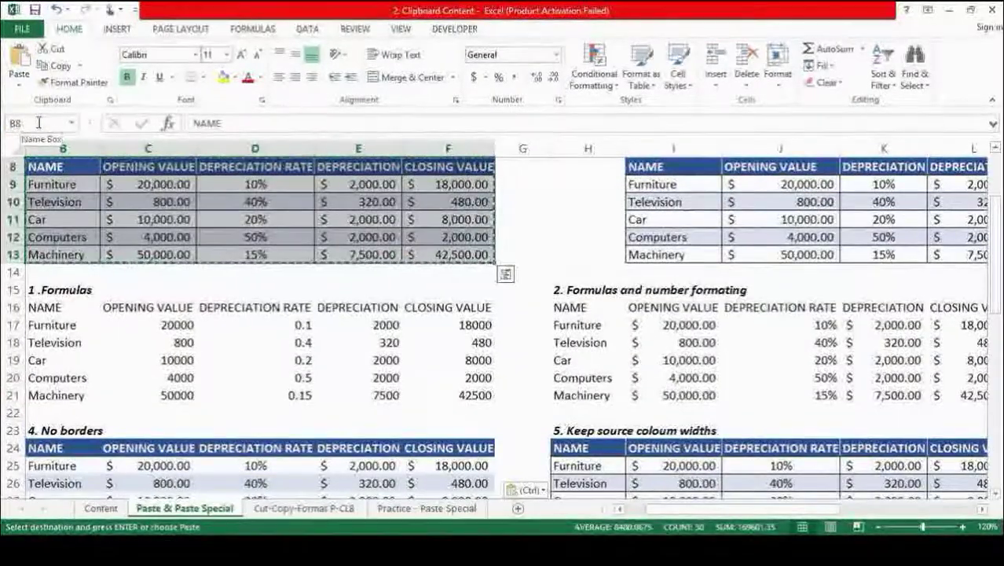
Paste the copied table with Transpose at cell N24, below the "6. Transpose" heading
key(Down)
key(Down)
key(Down)
key(Down)
key(Down)
key(Down)
key(Down)
key(Down)
key(Down)
key(Down)
key(Down)
key(Down)
key(Down)
key(Down)
key(Down)
key(Down)
key(Right)
key(Right)
key(Right)
key(Right)
key(Right)
key(Right)
key(Right)
key(Right)
key(Right)
key(Right)
key(Right)
key(Right)
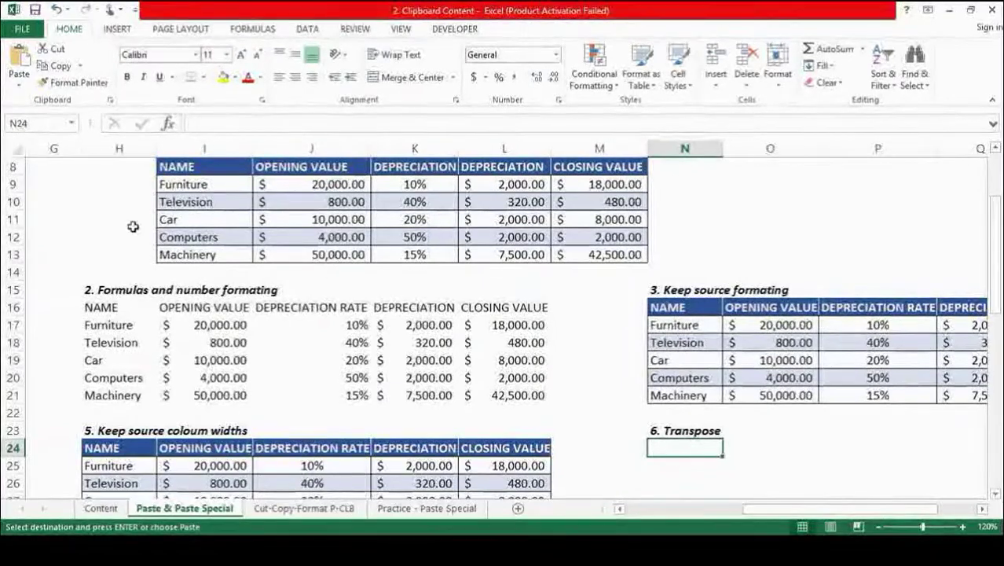
click(19, 85)
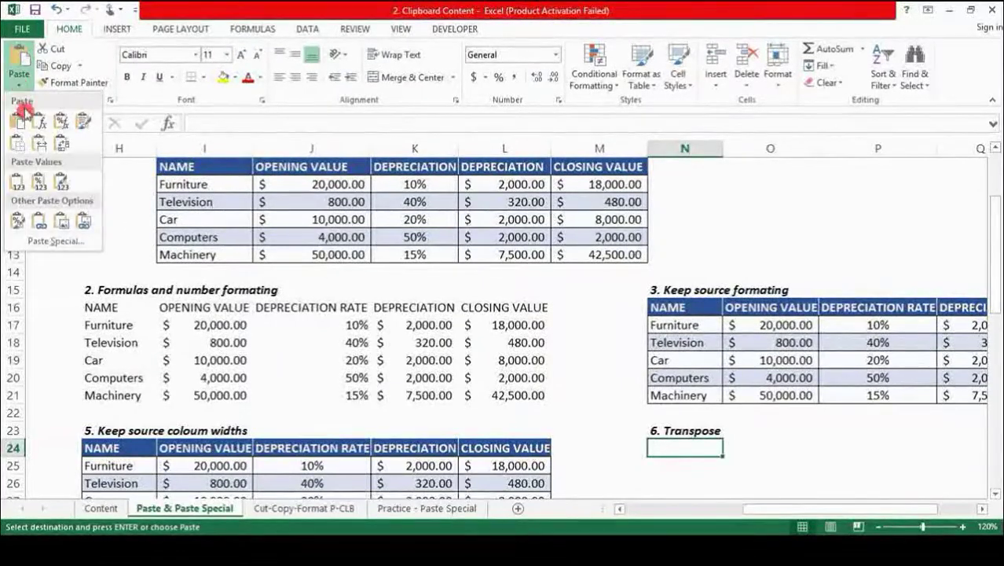
click(62, 147)
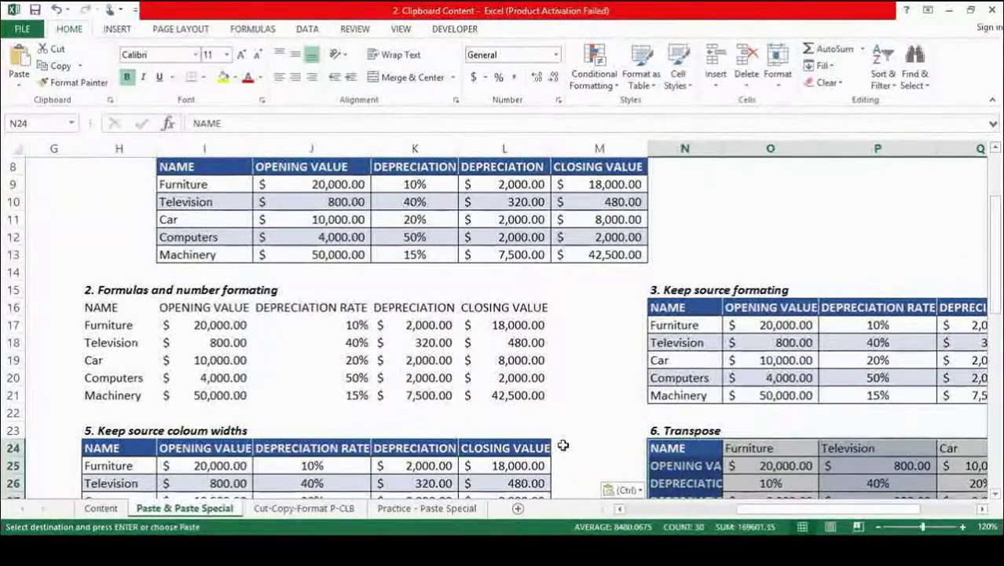
Examine the transposed table in N24:S28, checking the field names down column N and the item columns across to S
key(Down)
key(Down)
key(Down)
key(Down)
key(Down)
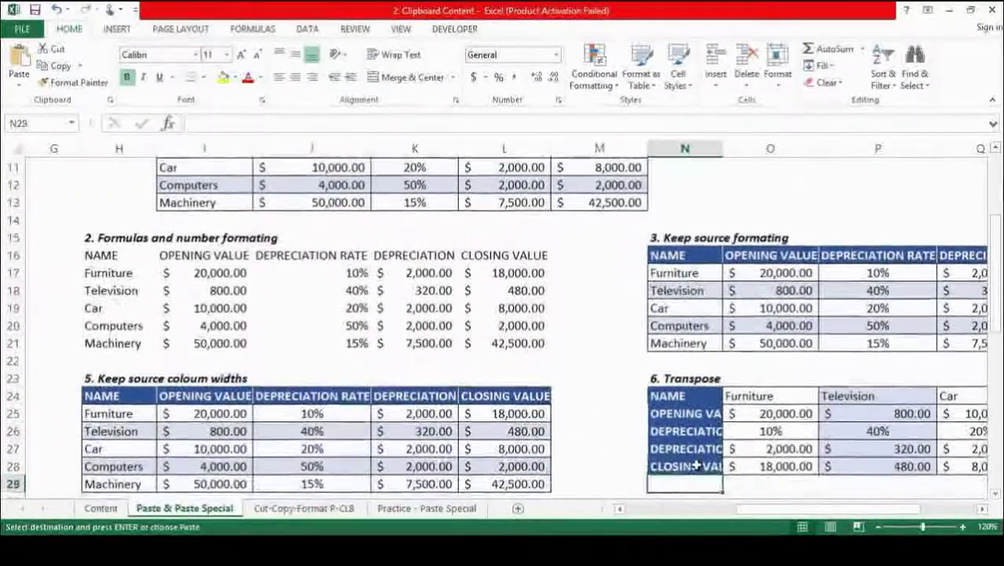
key(Right)
key(Right)
key(Right)
key(Right)
key(Right)
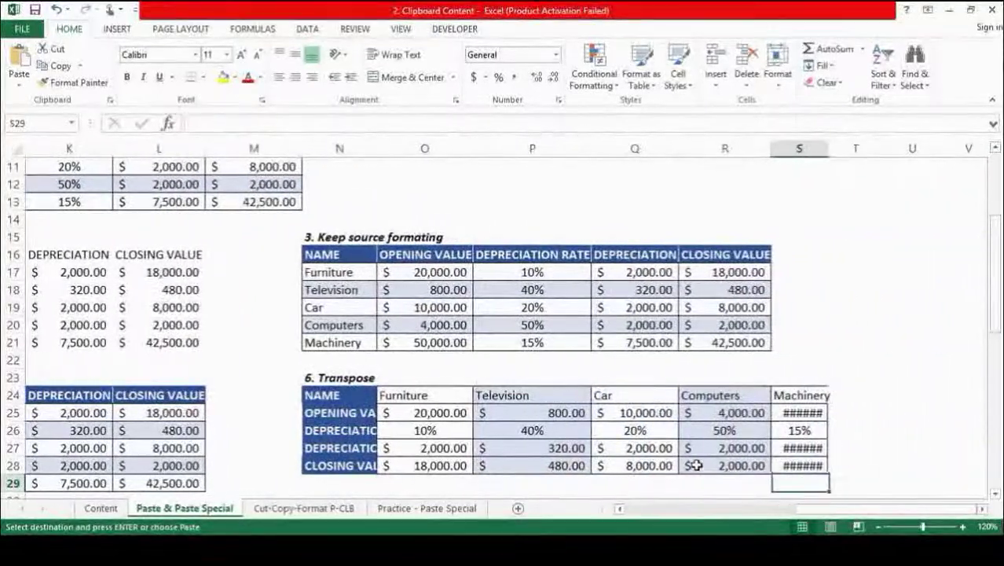
key(Left)
key(Left)
key(Left)
key(Left)
key(Left)
key(Left)
key(Right)
key(Up)
key(Up)
key(Up)
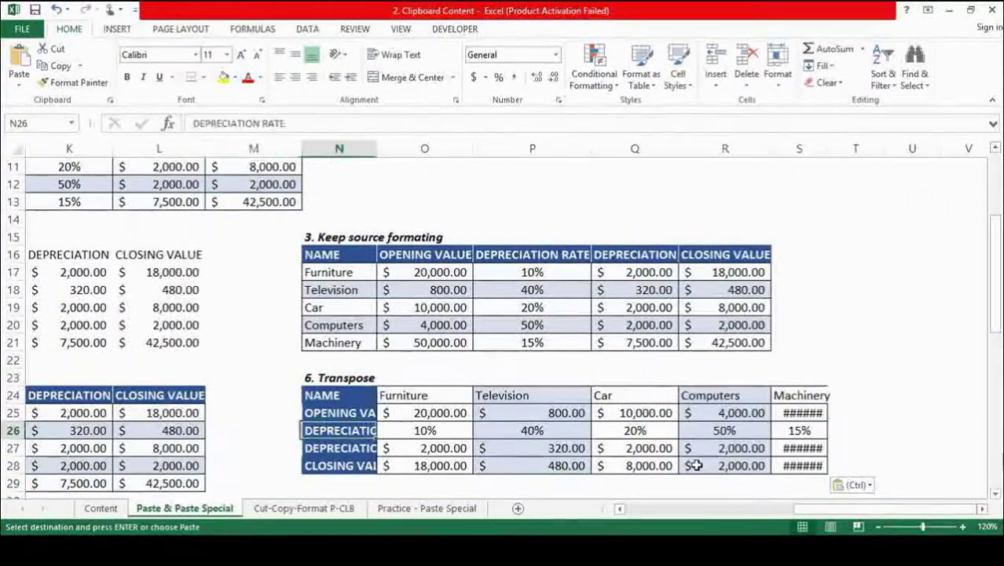
Return to Table 1 and examine how its item names run down the NAME column, for comparison with the transposed layout
key(Up)
key(Home)
key(Up)
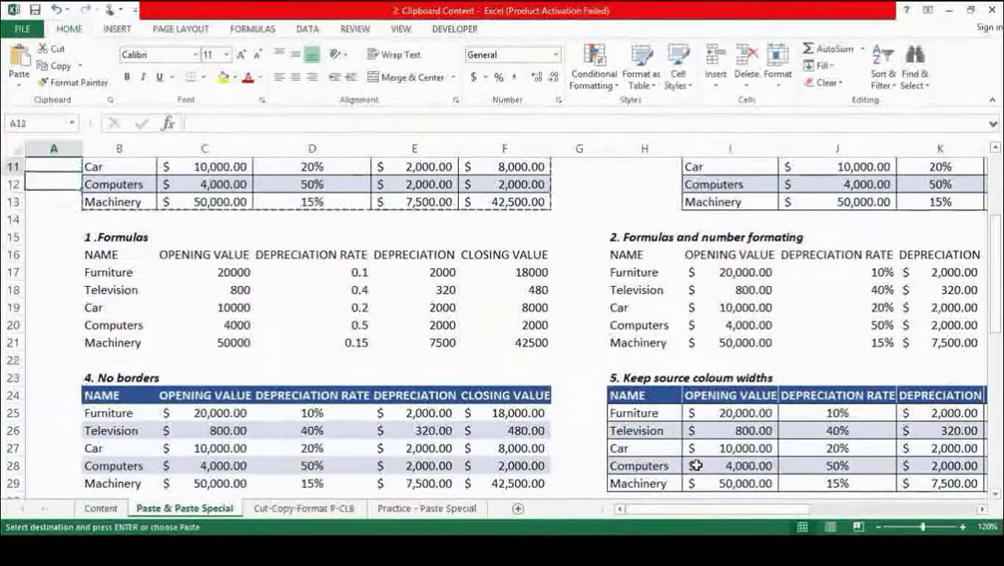
key(Up)
key(Up)
key(Up)
key(Up)
key(Up)
key(Up)
key(Right)
key(Down)
key(Down)
key(Down)
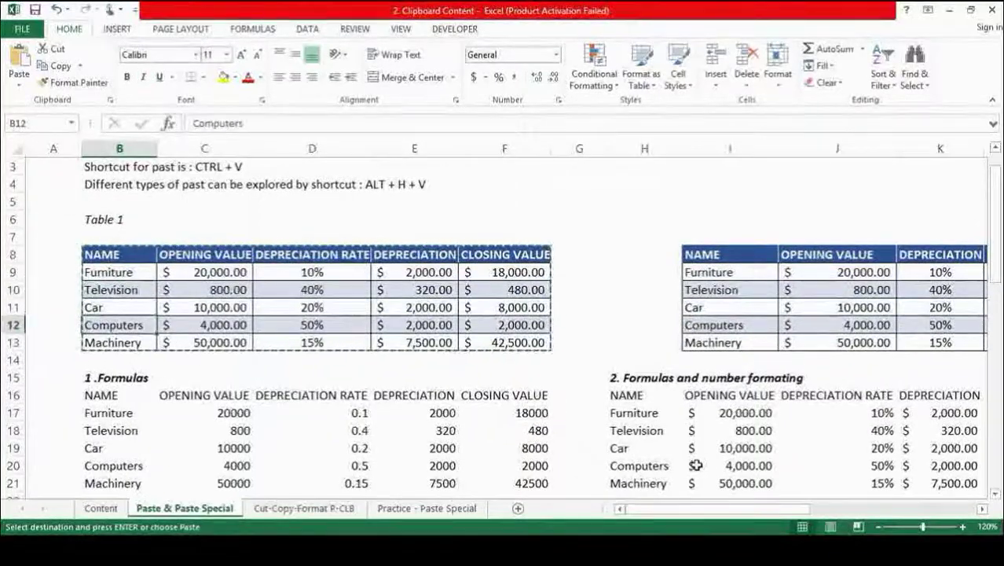
Go to the transposed table under "6. Transpose" and examine how the item names run across row 24 to column S
key(Down)
key(Down)
key(Down)
key(Down)
key(Down)
key(Down)
key(Down)
key(Down)
key(Down)
key(Down)
key(Down)
key(Down)
key(Down)
key(Down)
key(Right)
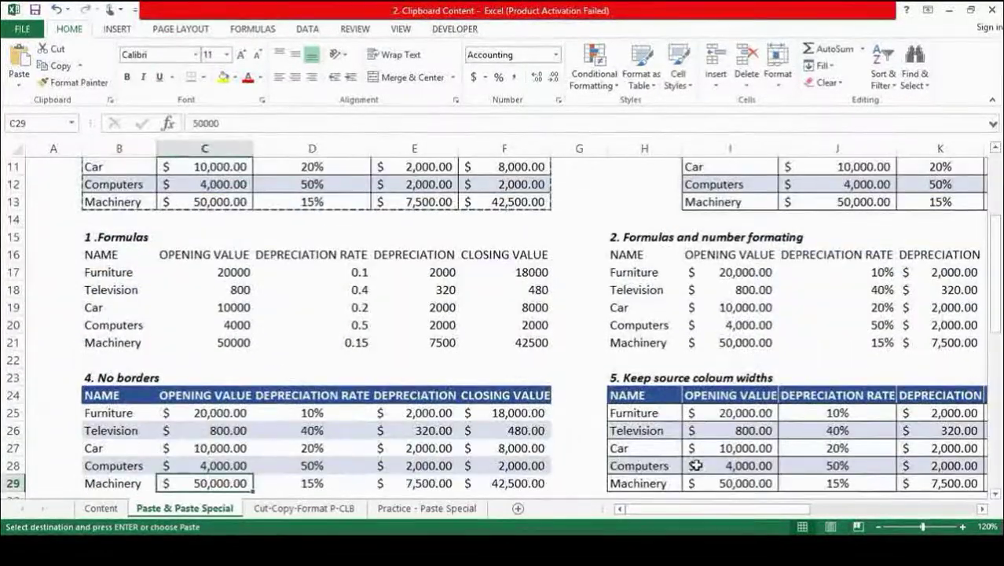
key(Right)
key(Right)
key(Right)
key(Right)
key(Right)
key(Right)
key(Right)
key(Right)
key(Right)
key(Right)
key(Right)
key(Up)
key(Up)
key(Up)
key(Up)
key(Up)
key(Right)
key(Right)
key(Right)
key(Right)
key(Right)
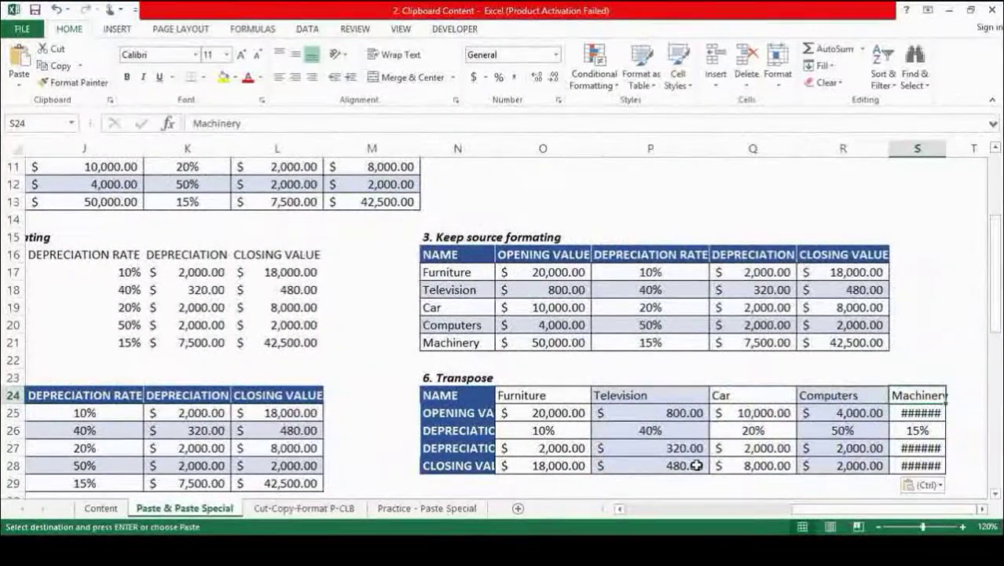
Return to Table 1 and examine the field headings across its header row 8, for comparison with the transposed layout
key(Left)
key(Left)
key(Left)
key(Left)
key(Left)
key(Left)
key(Left)
key(Left)
key(Left)
key(Left)
key(Left)
key(Left)
key(Left)
key(Left)
key(Left)
key(Left)
key(Left)
key(Left)
key(Up)
key(Up)
key(Up)
key(Up)
key(Up)
key(Up)
key(Up)
key(Up)
key(Up)
key(Up)
key(Up)
key(Up)
key(Up)
key(Up)
key(Up)
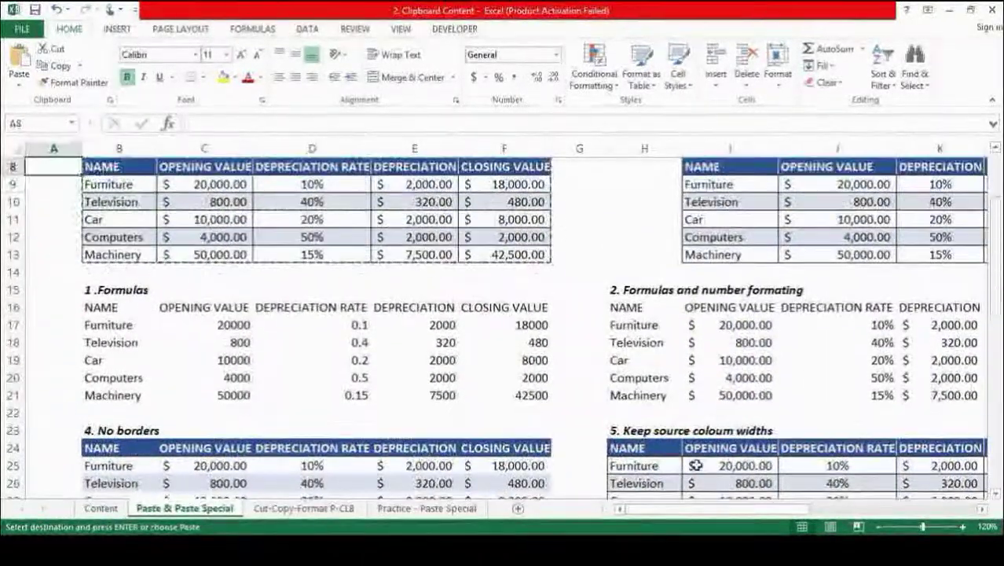
key(Up)
key(Right)
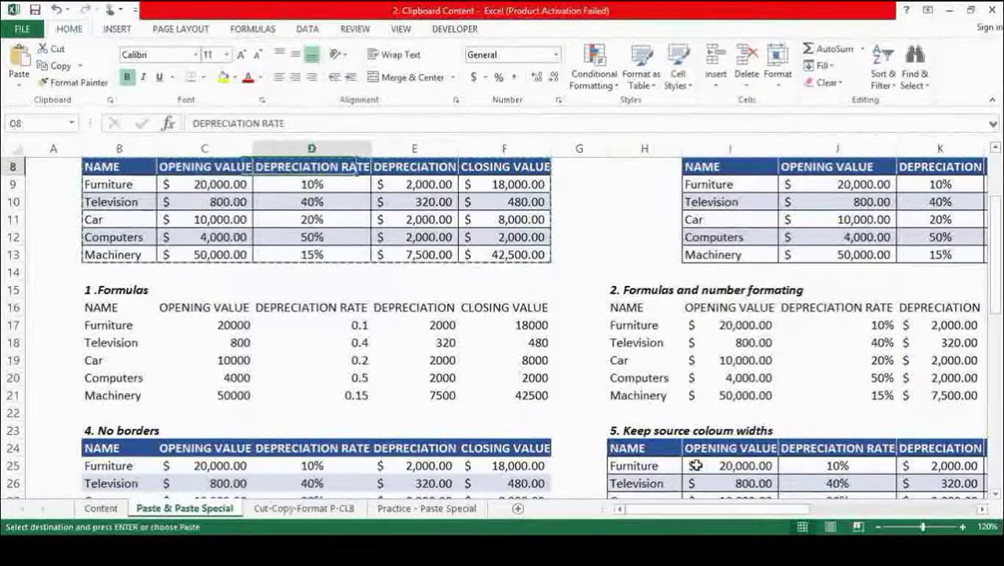
Go back down the sheet toward the "6. Transpose" table to compare its field names with Table 1's headings
key(Down)
key(Down)
key(Down)
key(Down)
key(Down)
key(Down)
key(Down)
key(Down)
key(Down)
key(Down)
key(Down)
key(Down)
key(Down)
key(Down)
key(Down)
key(Down)
key(Down)
key(Down)
key(Right)
key(Right)
key(Right)
key(Right)
key(Right)
key(Right)
key(Right)
key(Right)
key(Right)
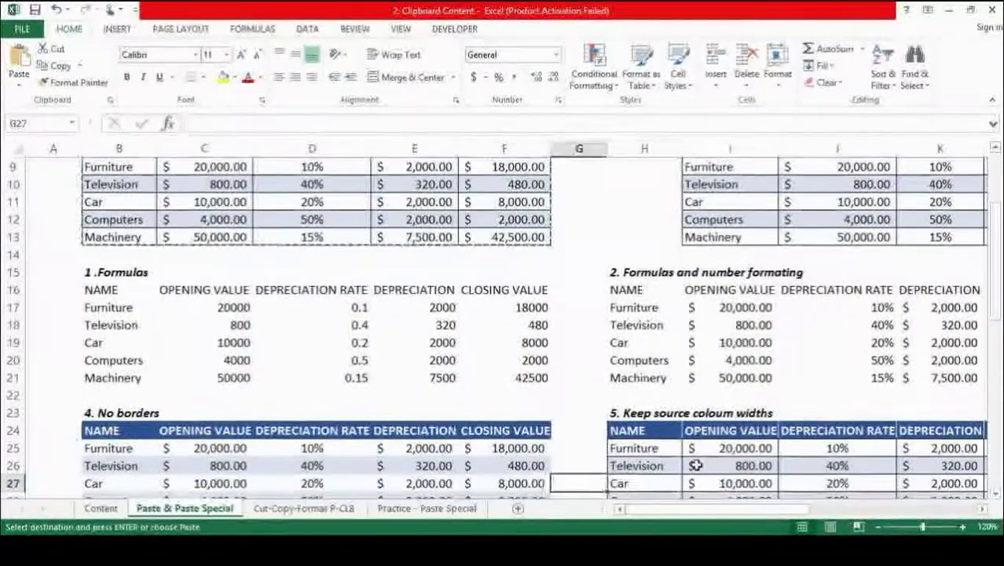